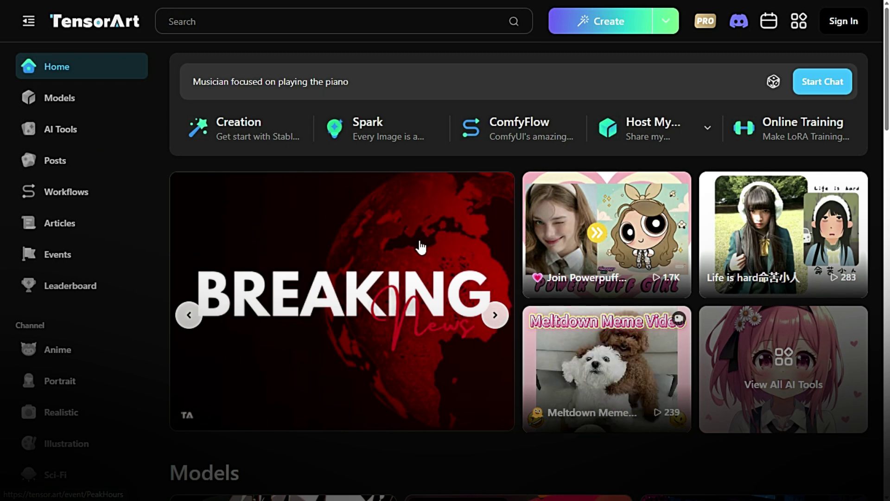
# Step: Collapse the sidebar to icons, expand it back, then scroll down the home page
pyautogui.click(28, 25)
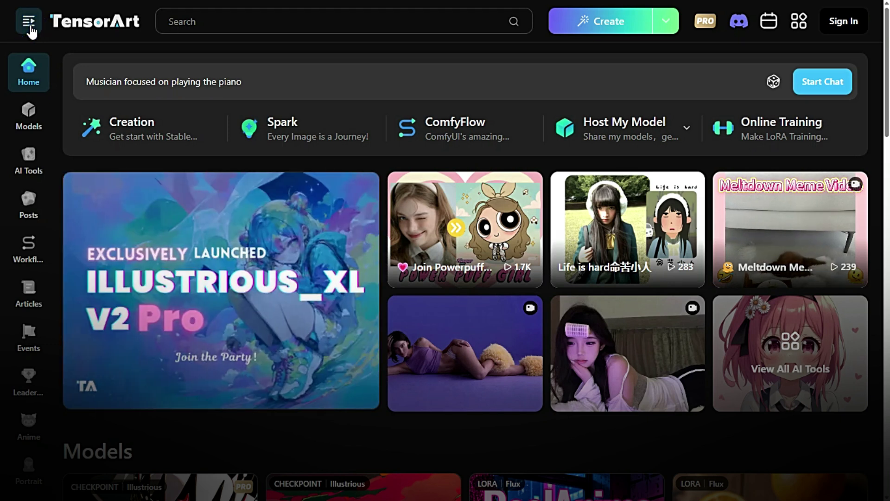
pyautogui.click(28, 24)
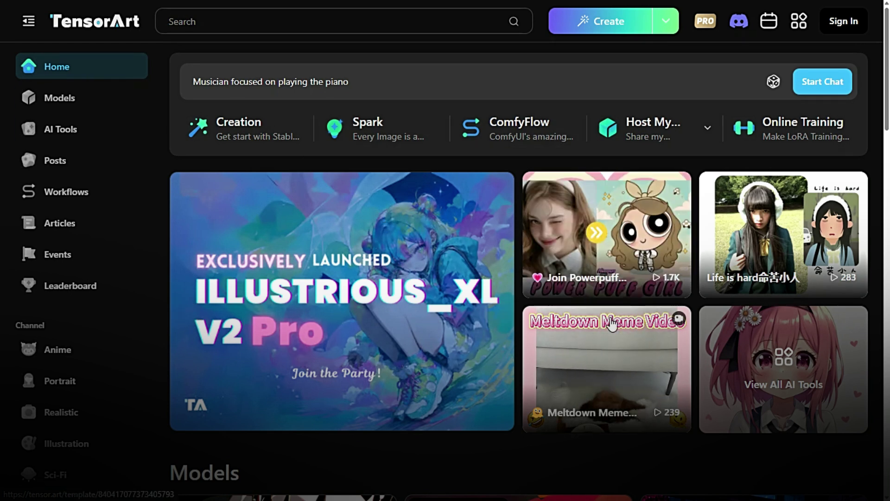
pyautogui.scroll(-5, 518, 262)
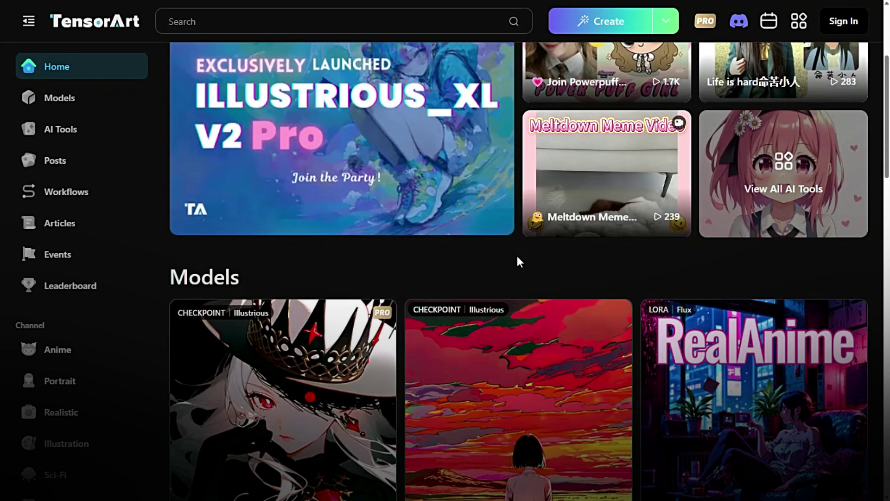
pyautogui.scroll(-3, 518, 263)
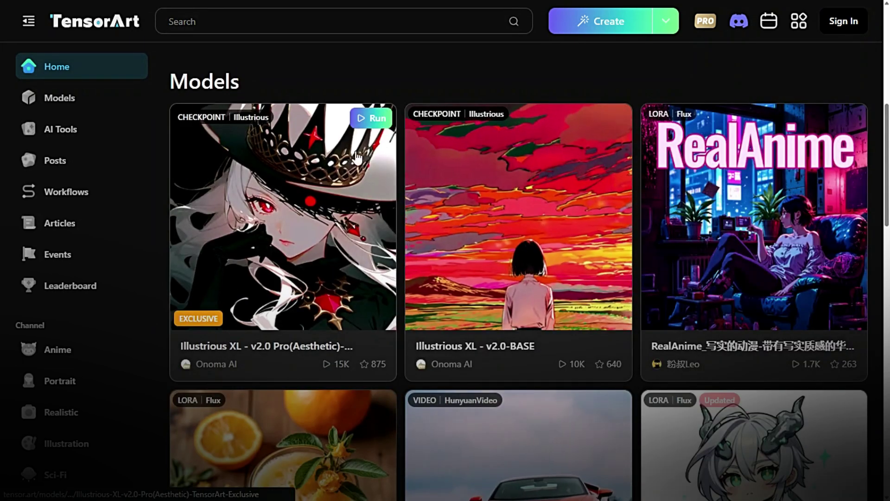
# Step: Look over the featured model cards in the Models section and continue to the full listing
pyautogui.moveTo(257, 76); pyautogui.dragTo(164, 83)
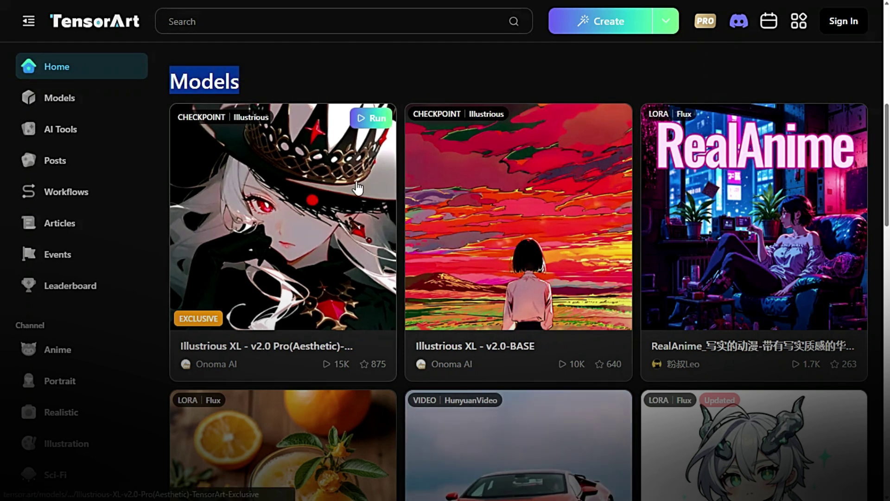
pyautogui.moveTo(269, 213)
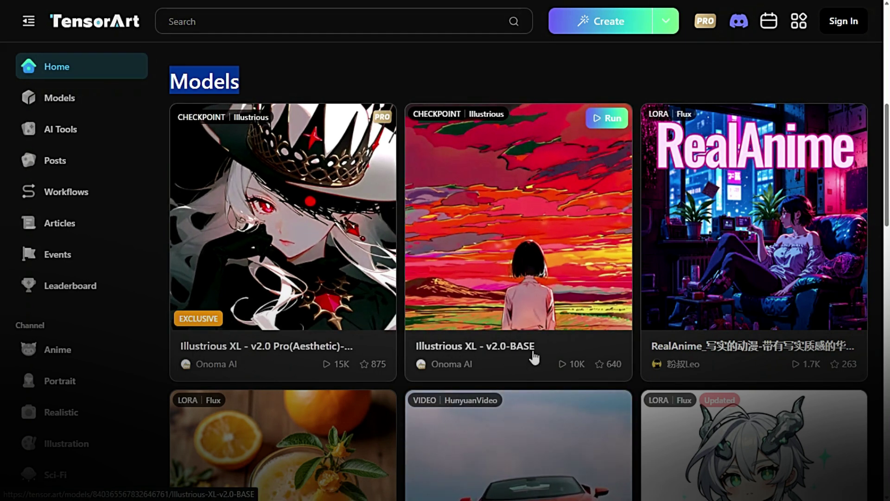
pyautogui.moveTo(695, 363)
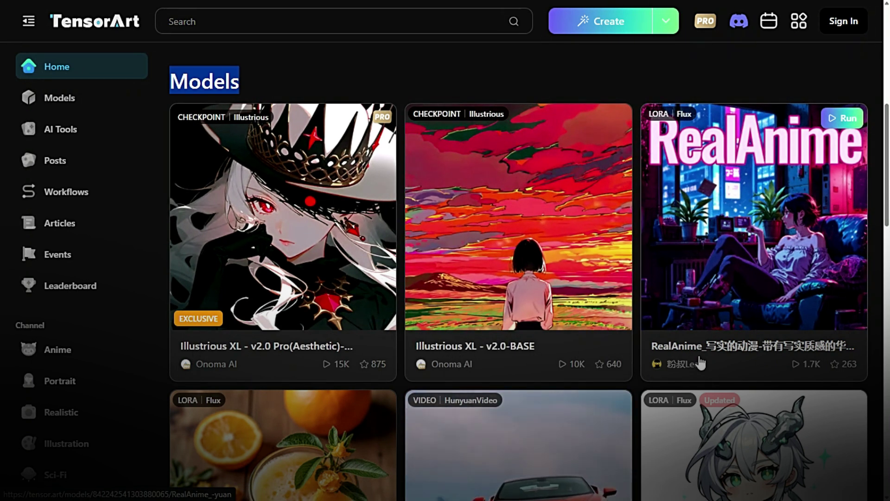
pyautogui.scroll(-4, 695, 363)
pyautogui.scroll(-1, 700, 363)
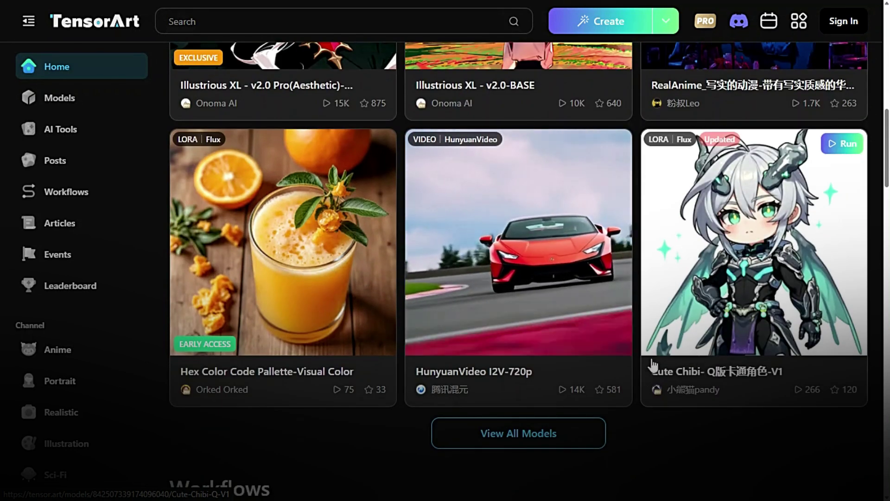
# Step: Open AI Tools and page the Quick Tools carousel forward four times
pyautogui.moveTo(328, 385)
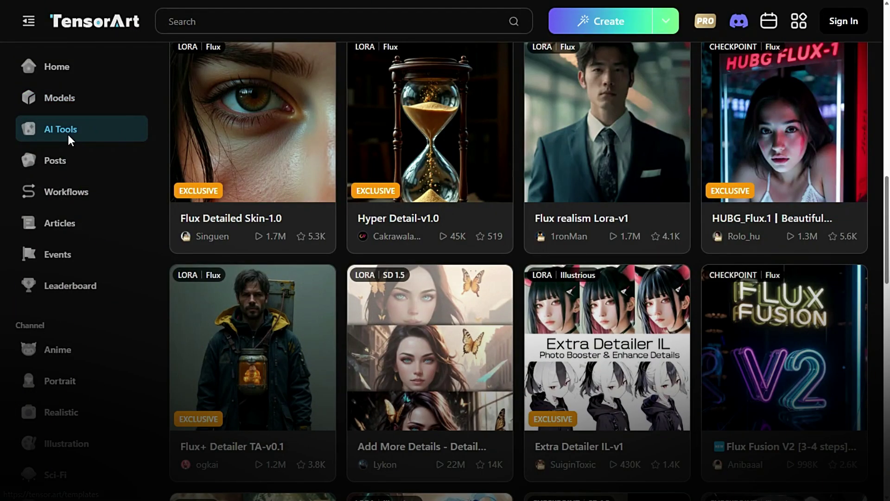
pyautogui.click(68, 136)
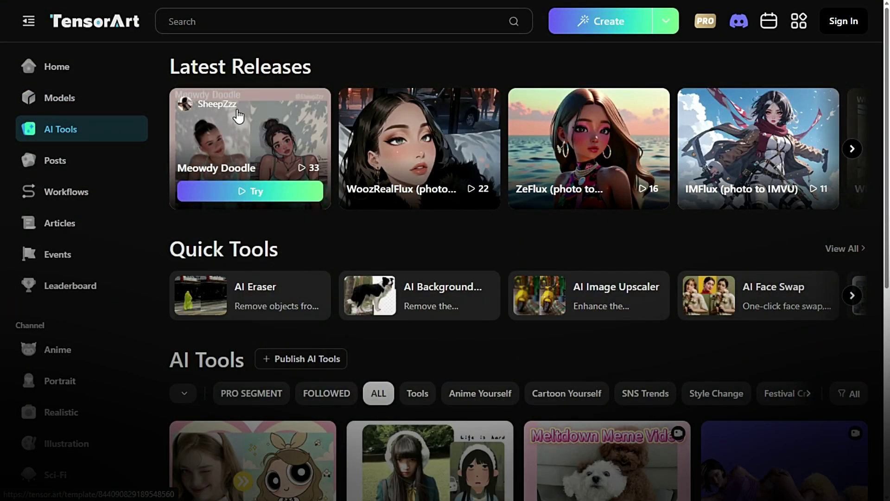
pyautogui.moveTo(279, 250); pyautogui.dragTo(171, 247)
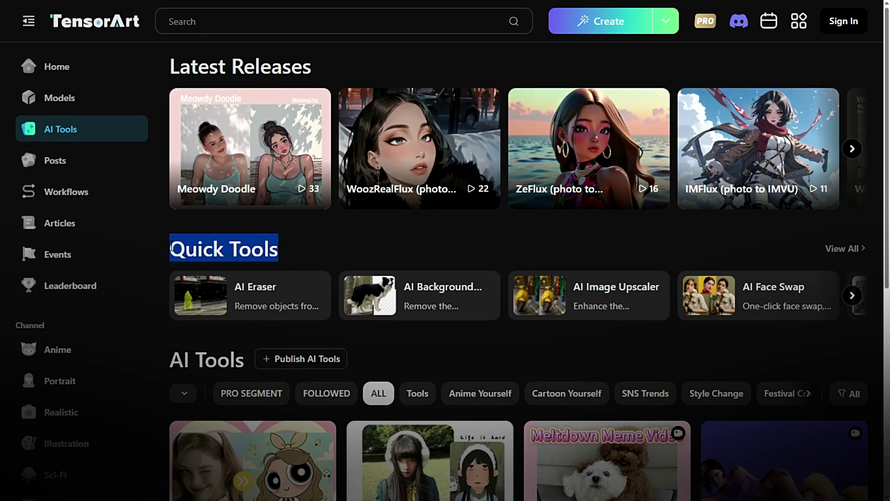
pyautogui.click(309, 259)
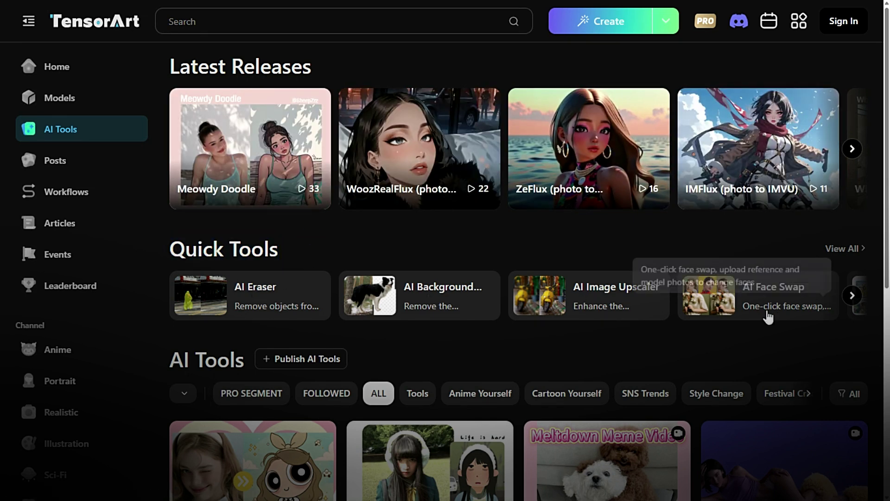
pyautogui.click(852, 295)
pyautogui.click(852, 296)
pyautogui.click(852, 296)
pyautogui.click(853, 295)
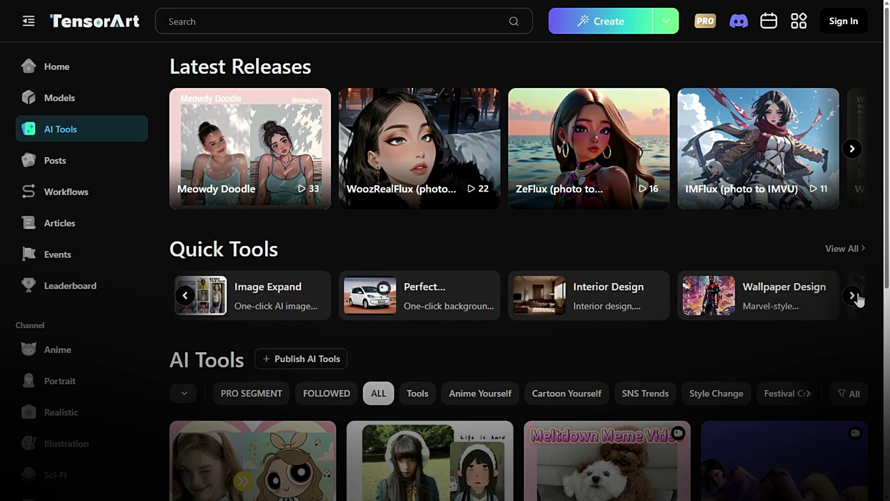
# Step: Scroll through the AI Tools grid, then go to the Posts page
pyautogui.scroll(-3, 858, 299)
pyautogui.doubleClick(308, 215)
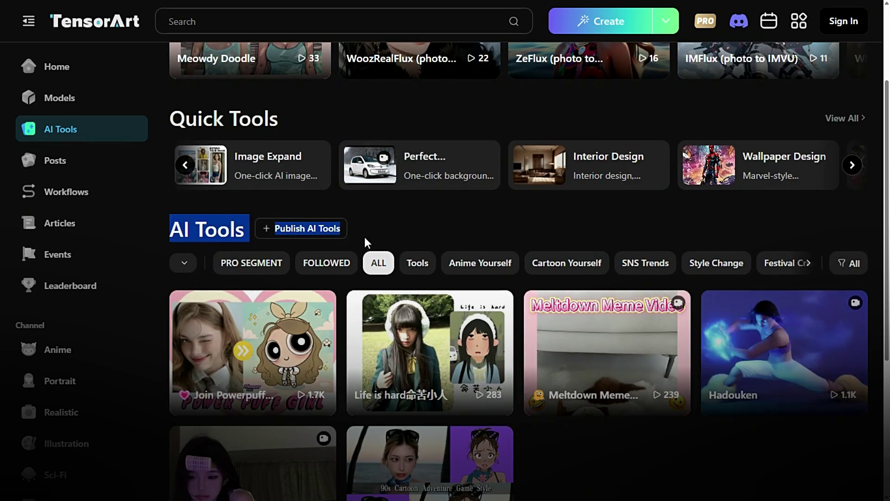
pyautogui.click(308, 215)
pyautogui.scroll(-2, 452, 254)
pyautogui.moveTo(589, 330)
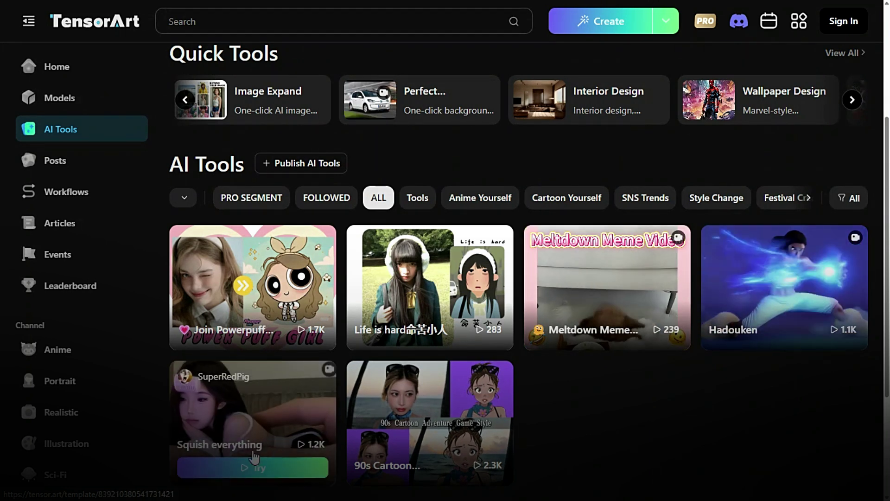
pyautogui.click(58, 161)
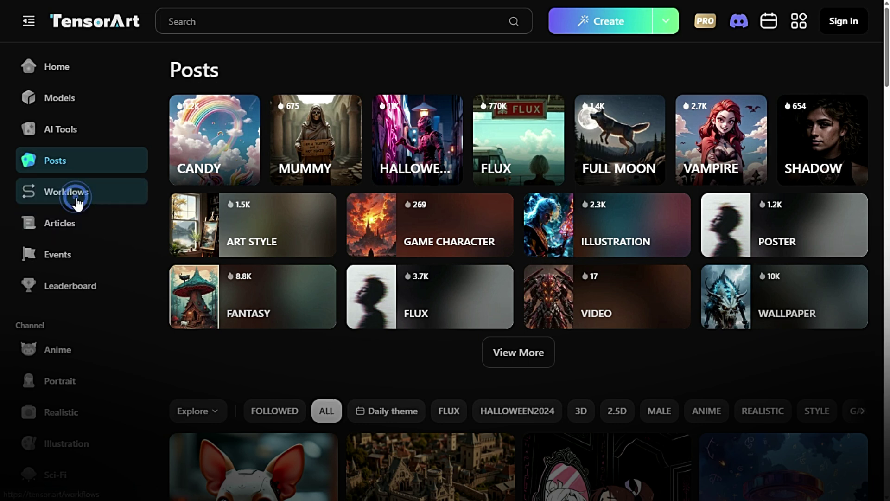
# Step: Open the Workflows page and scroll through its workflow listing
pyautogui.click(77, 194)
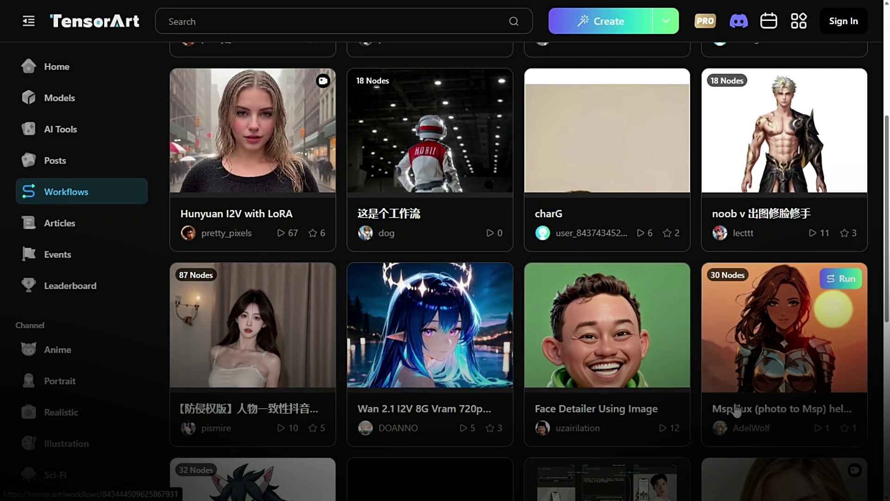
pyautogui.scroll(-4, 732, 376)
pyautogui.scroll(-4, 428, 325)
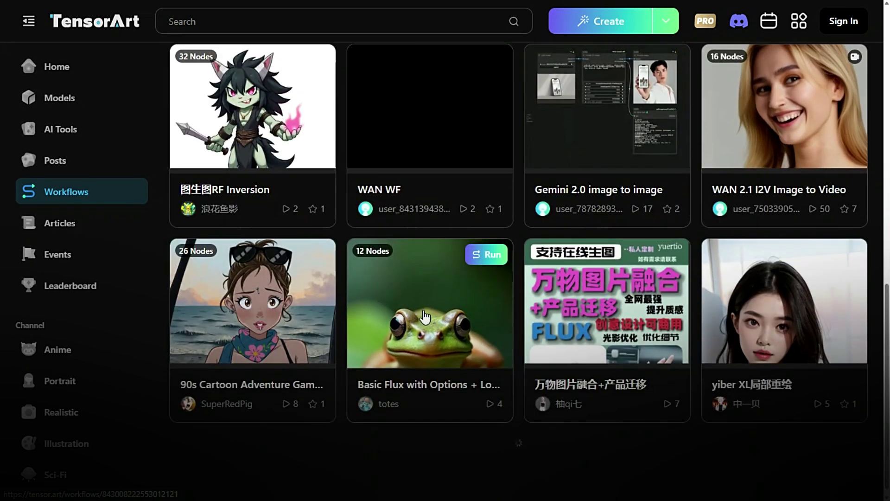
pyautogui.scroll(-4, 429, 295)
# Step: Open the Articles page and scroll through the articles
pyautogui.click(80, 225)
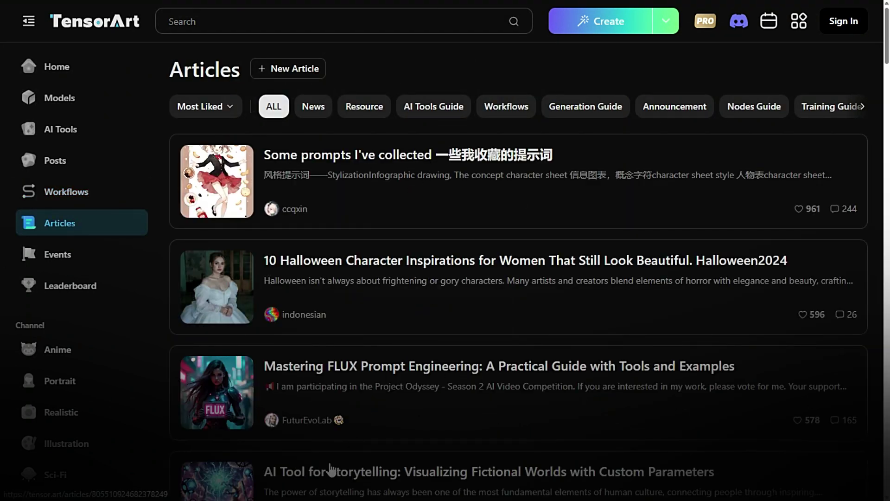
pyautogui.scroll(-20, 416, 252)
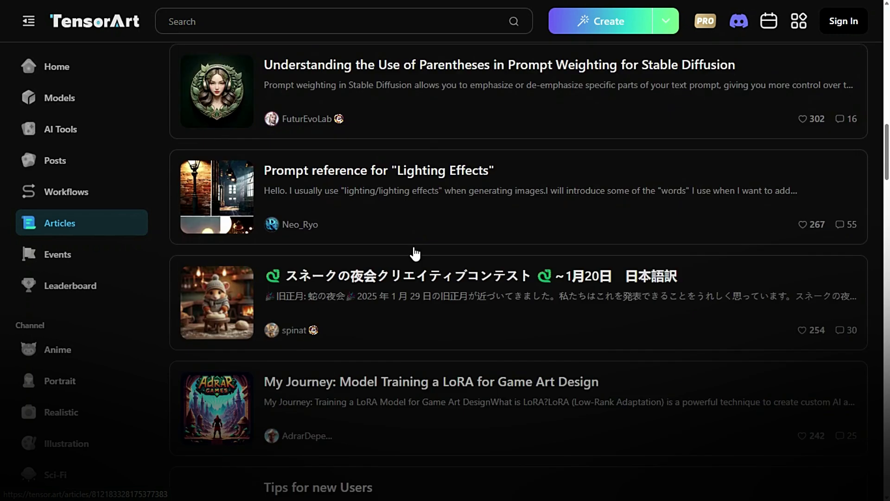
pyautogui.scroll(-20, 415, 252)
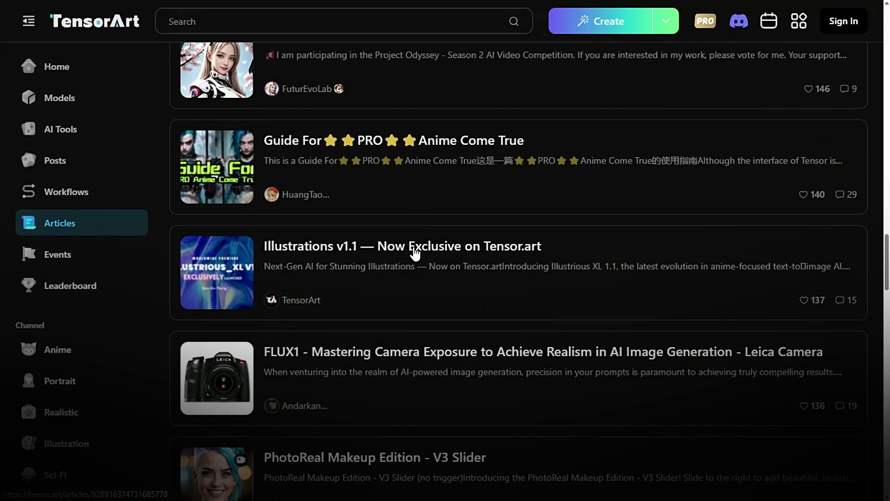
pyautogui.scroll(-20, 415, 253)
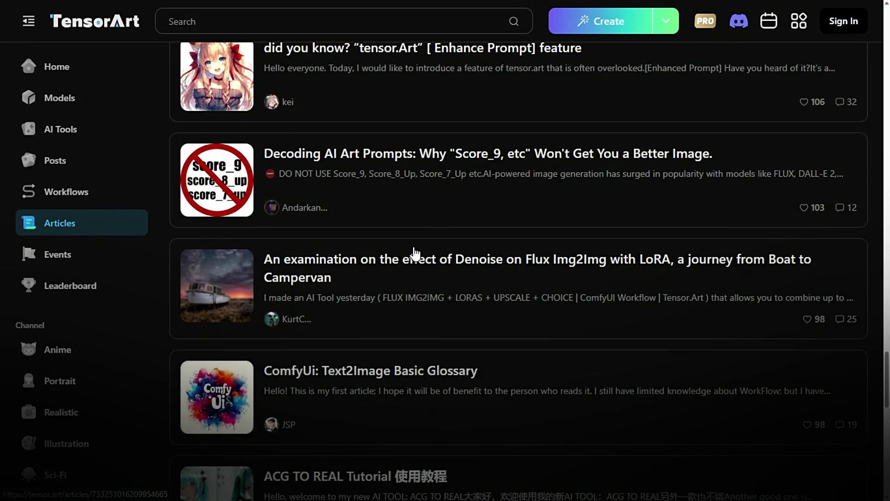
pyautogui.scroll(-10, 414, 253)
# Step: Open Events and scroll past contests like Budokai III and Easter Egg Design Event
pyautogui.click(77, 260)
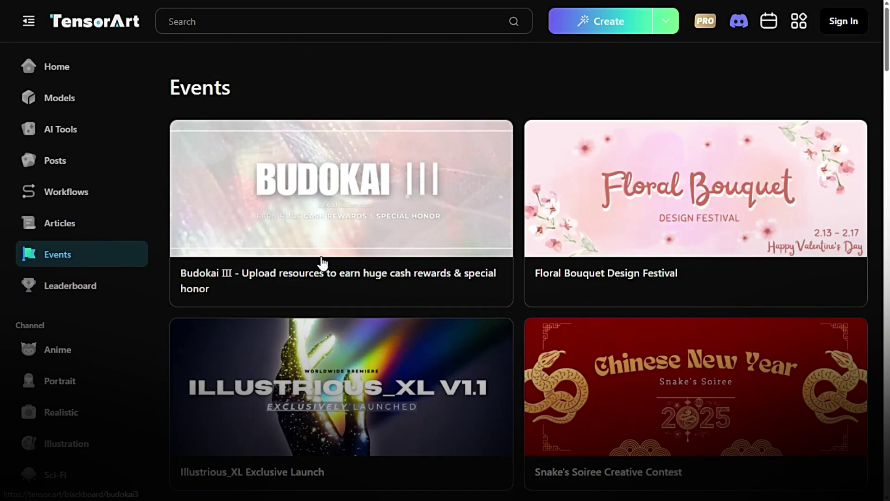
pyautogui.scroll(-20, 526, 227)
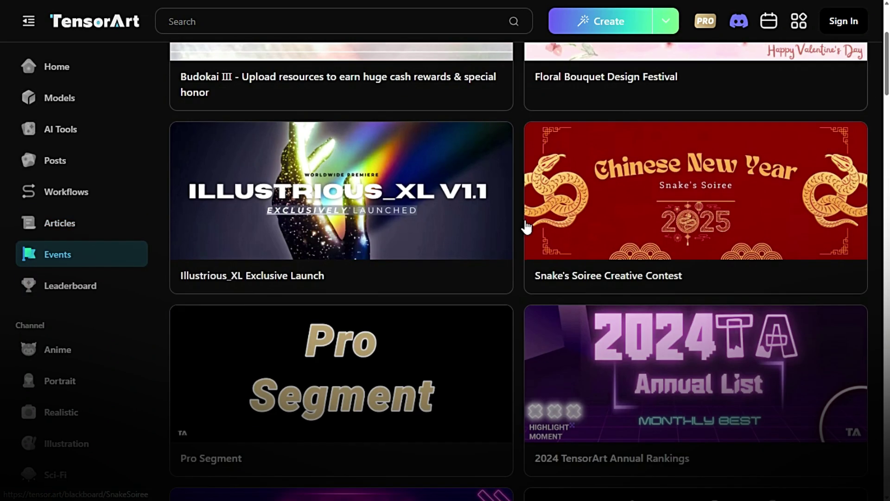
pyautogui.scroll(-18, 525, 226)
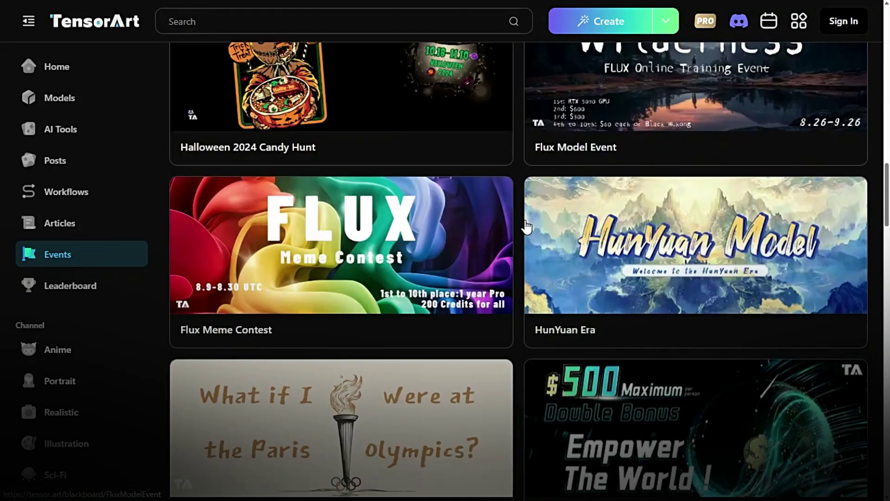
pyautogui.scroll(-18, 526, 226)
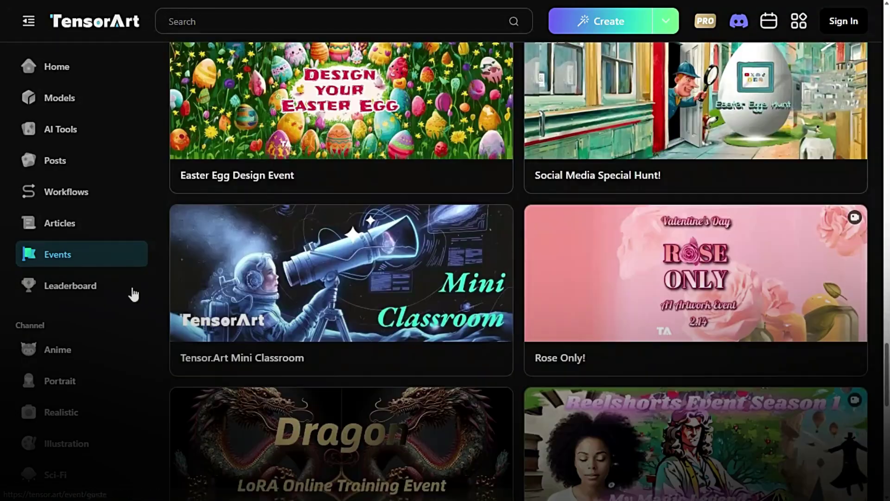
# Step: Open the Leaderboard page and scroll through the rankings
pyautogui.click(82, 291)
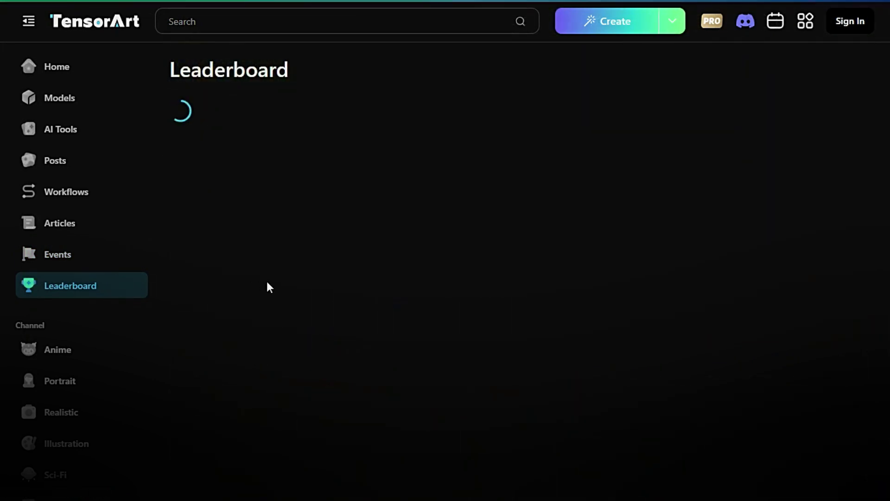
pyautogui.scroll(-10, 365, 268)
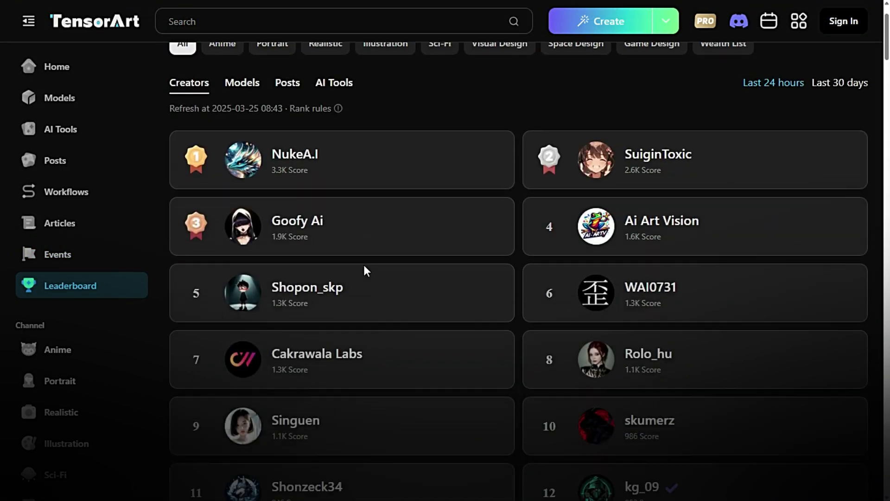
pyautogui.scroll(-9, 366, 270)
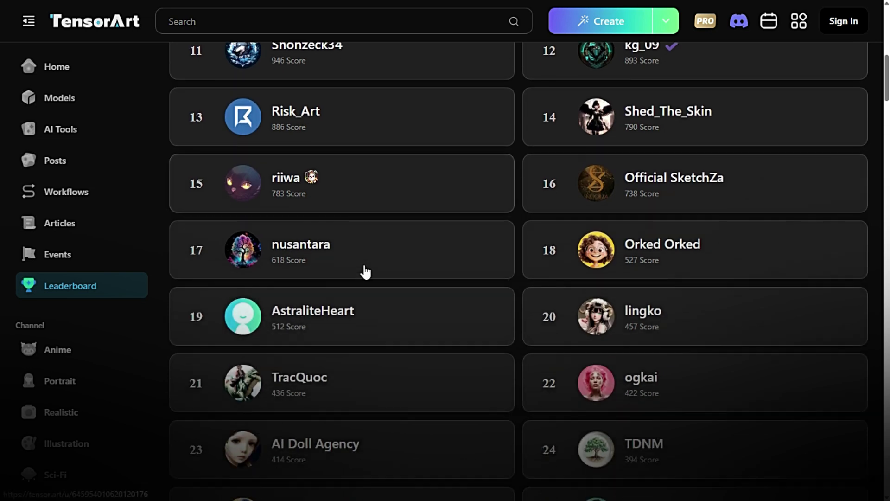
pyautogui.scroll(-13, 365, 273)
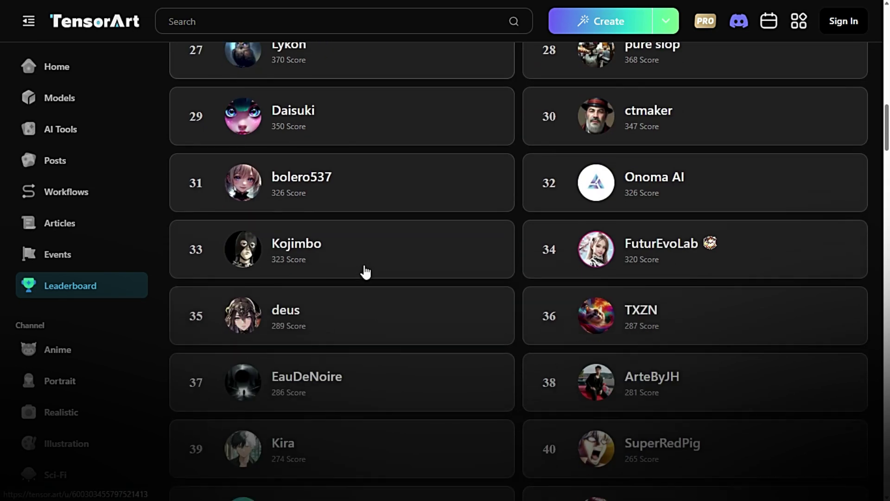
pyautogui.scroll(-4, 365, 273)
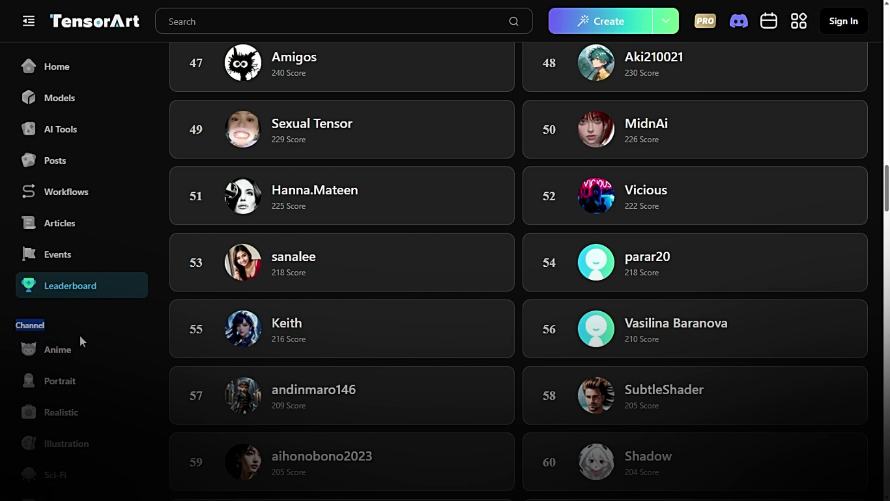
# Step: Browse the Anime channel feed, then the Portrait channel feed
pyautogui.click(68, 355)
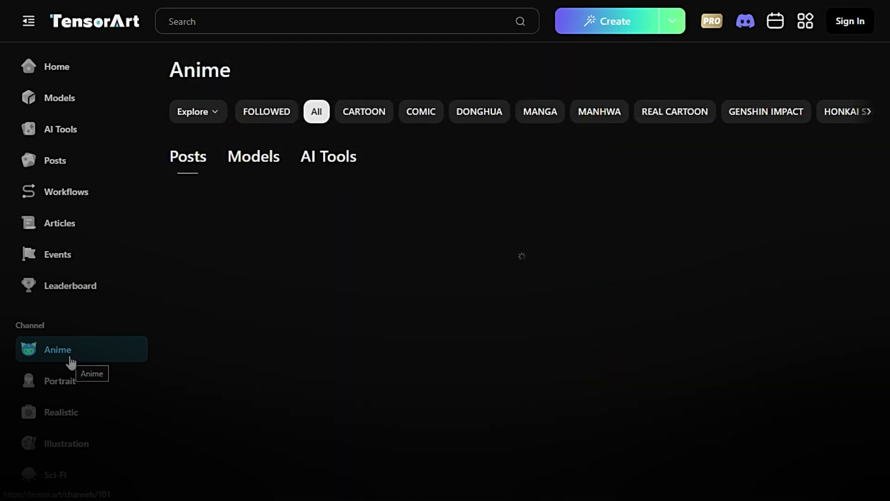
pyautogui.scroll(-10, 434, 361)
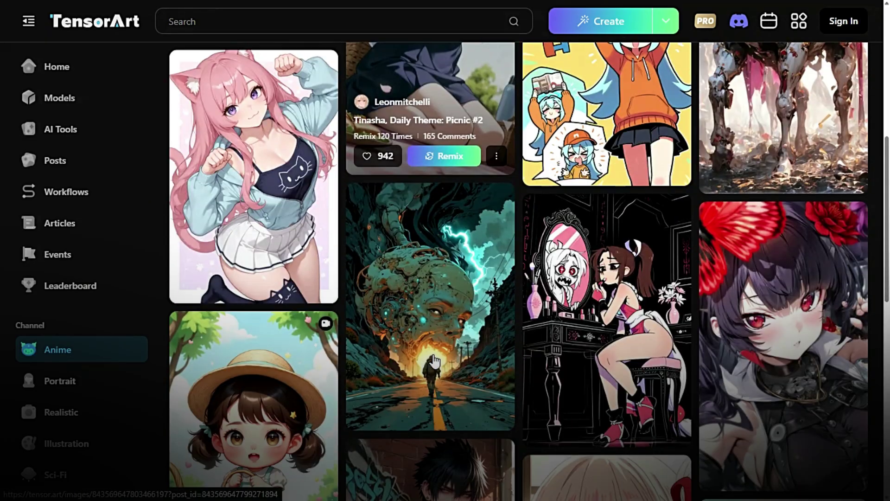
pyautogui.scroll(-15, 434, 361)
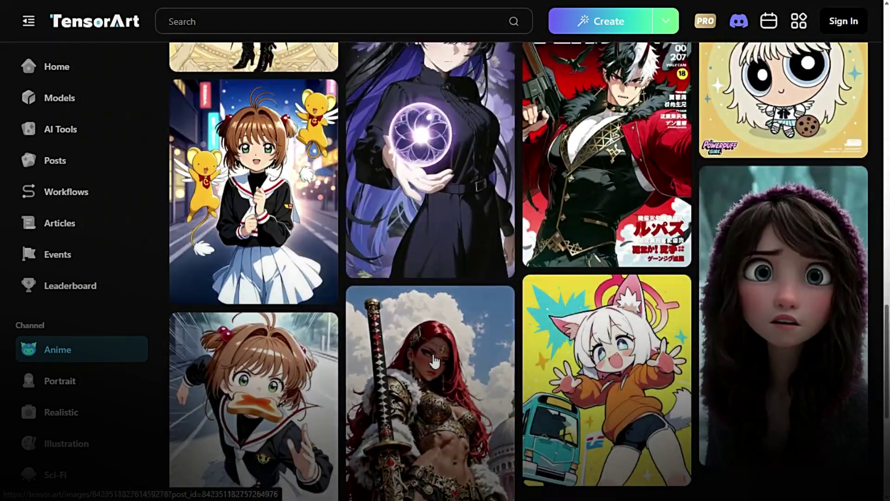
pyautogui.scroll(-5, 434, 361)
pyautogui.click(60, 381)
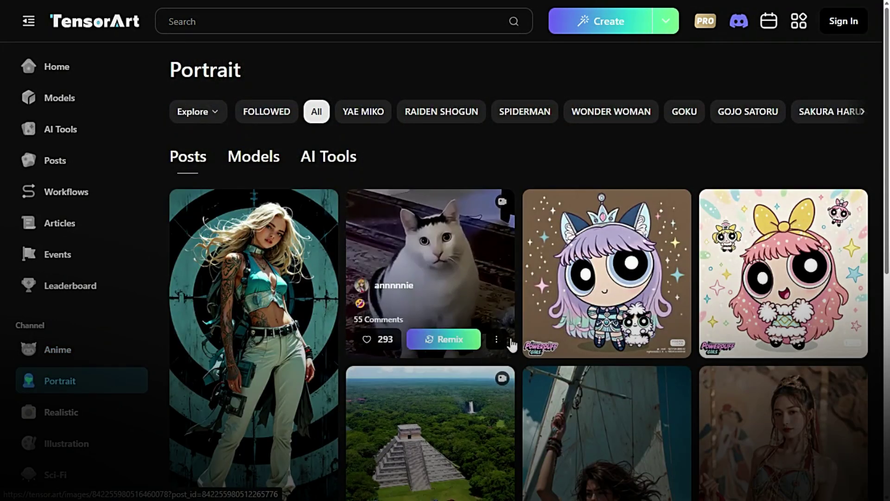
pyautogui.scroll(-8, 510, 342)
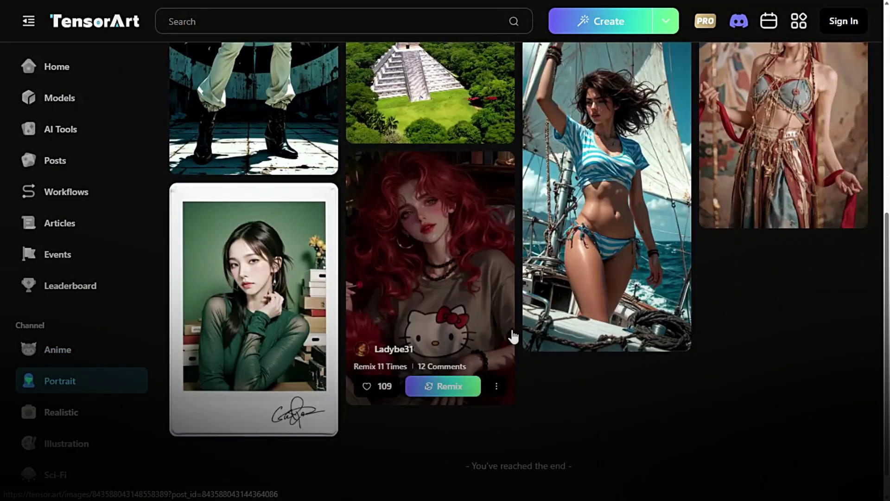
pyautogui.scroll(10, 511, 337)
# Step: Browse the Realistic channel feed, then scroll through the Illustration channel posts
pyautogui.click(63, 414)
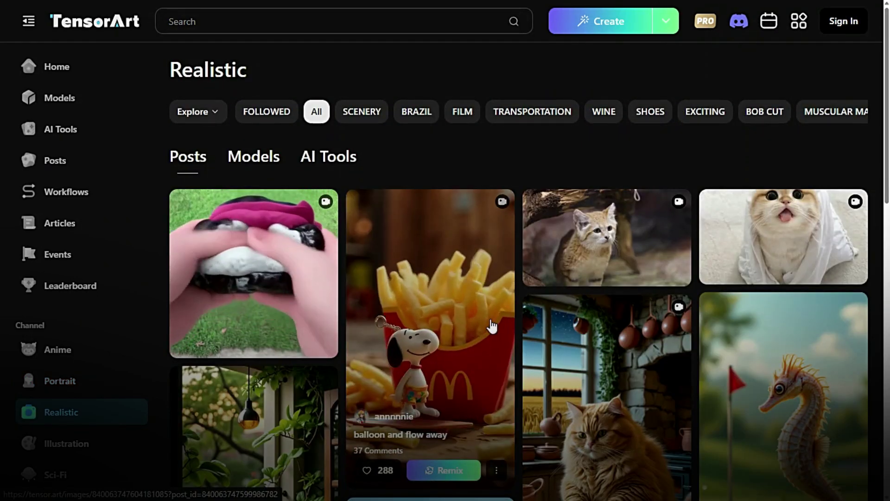
pyautogui.scroll(-10, 494, 343)
pyautogui.scroll(-4, 491, 326)
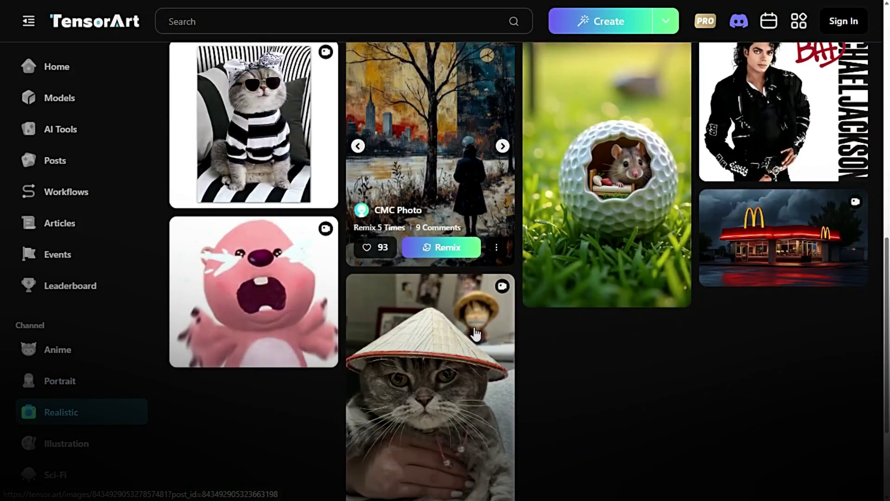
pyautogui.scroll(8, 477, 334)
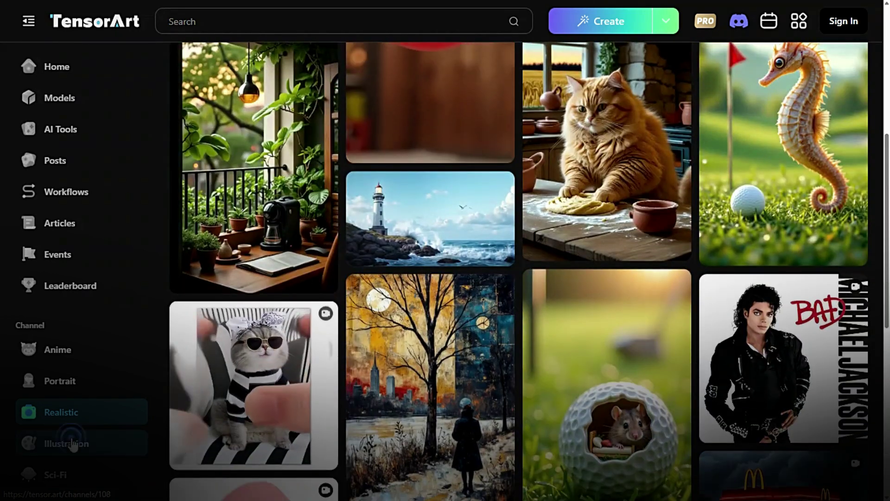
pyautogui.click(73, 443)
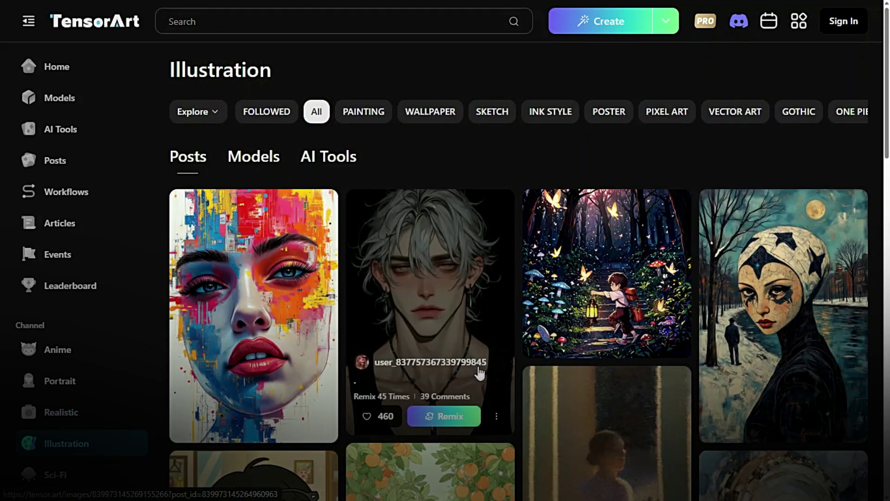
pyautogui.scroll(-4, 510, 397)
pyautogui.scroll(-14, 510, 396)
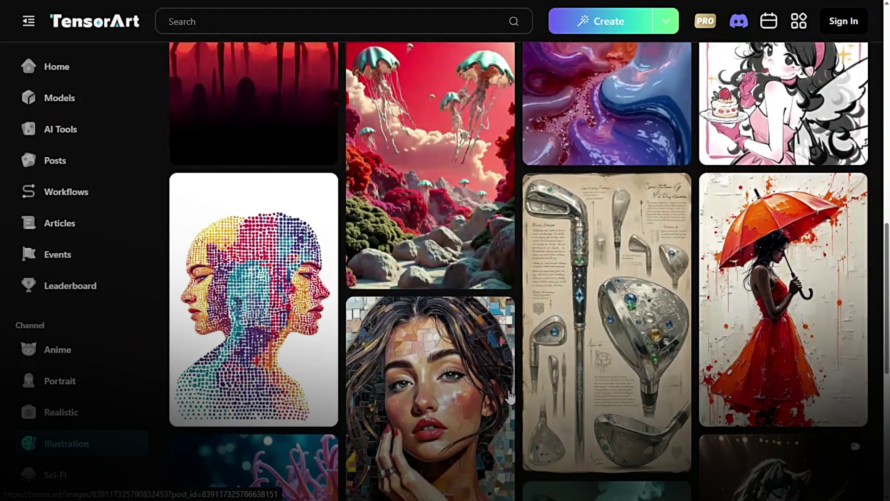
pyautogui.scroll(-4, 510, 398)
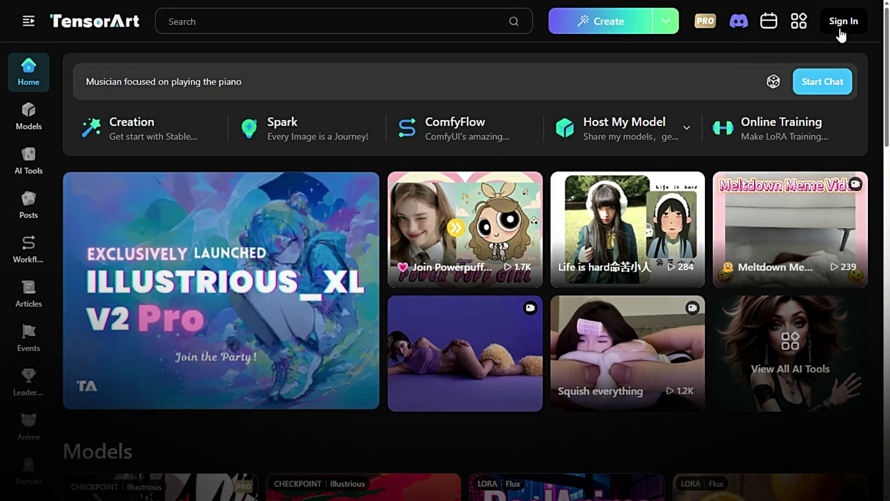
# Step: Sign in to TensorArt with Continue with Google, selecting the Google account in the popup
pyautogui.click(842, 24)
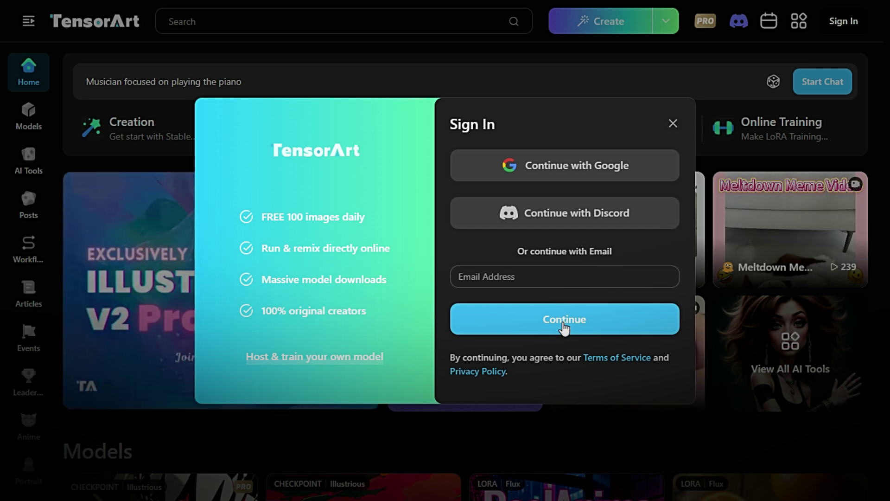
pyautogui.click(560, 177)
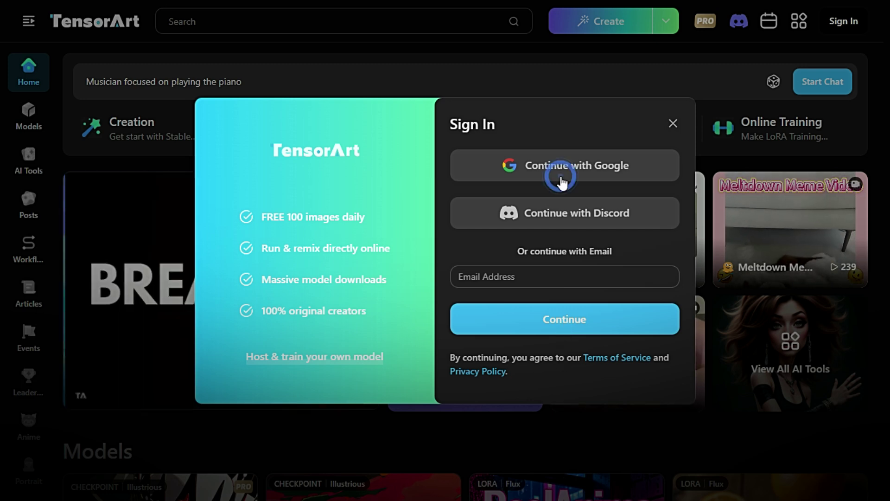
pyautogui.click(562, 188)
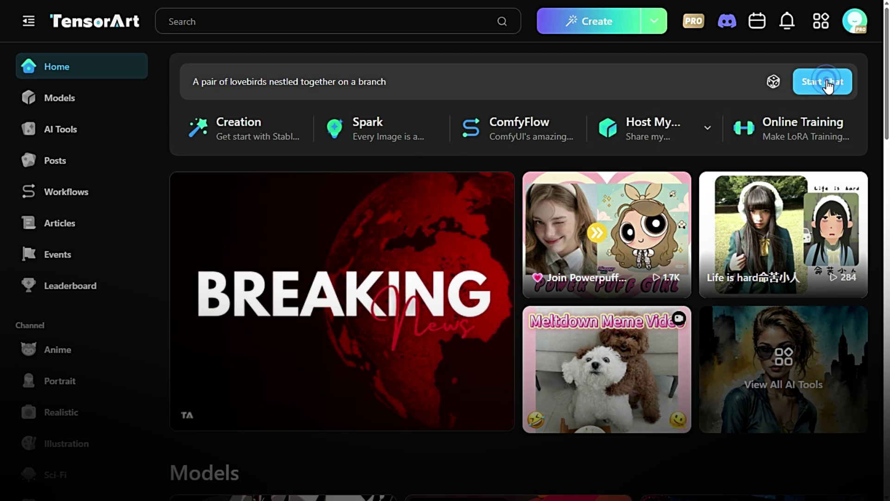
# Step: Send the lovebirds prompt to flux-hyper-fp8, then request 'a pair of swan'
pyautogui.click(828, 86)
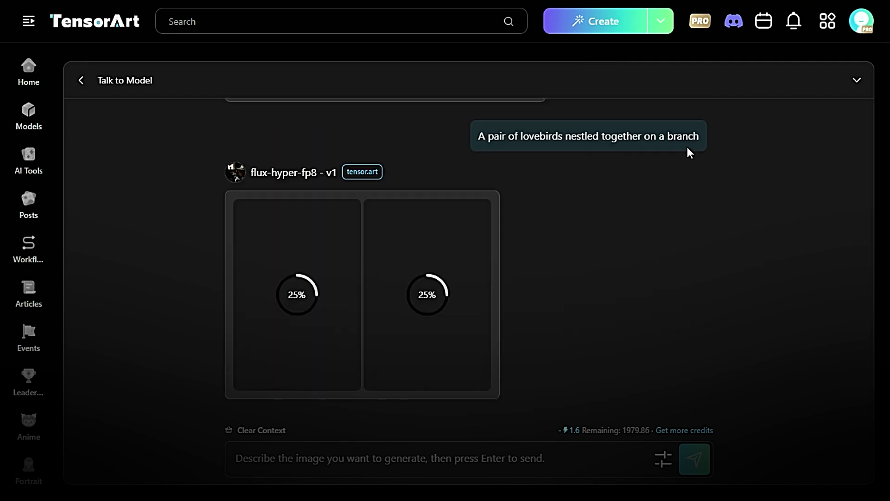
pyautogui.write('a pai')
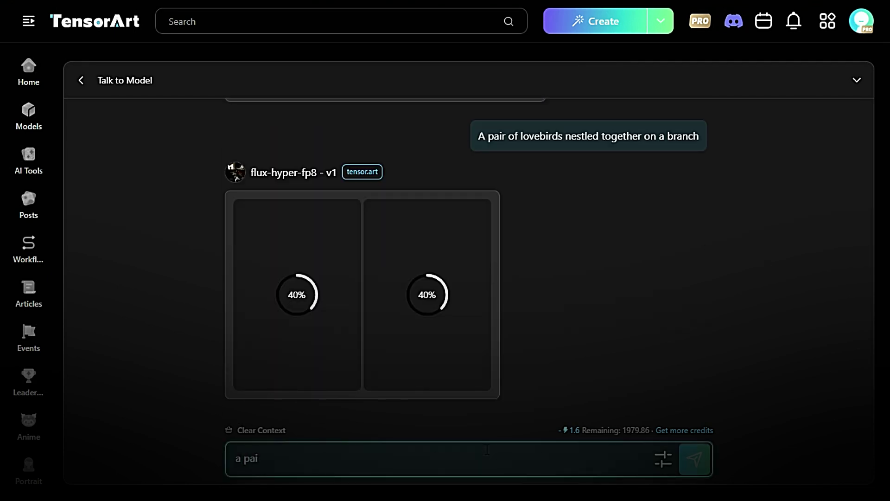
pyautogui.write('r of swan')
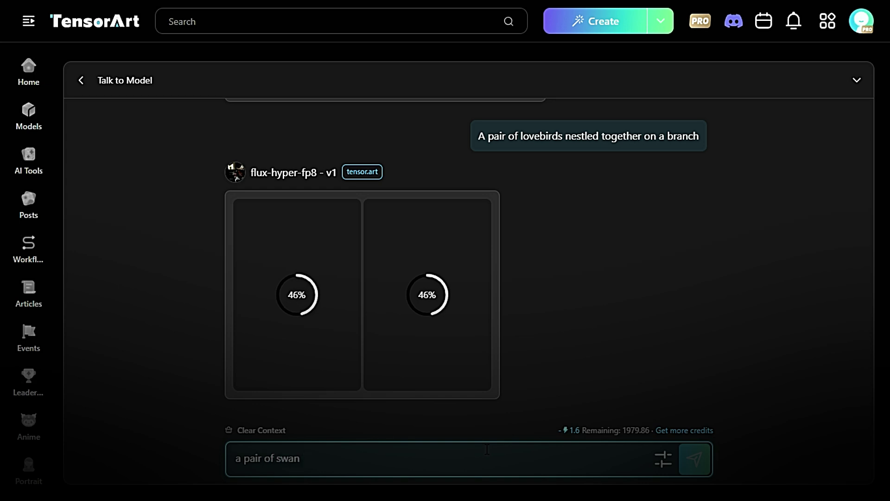
pyautogui.press('Return')
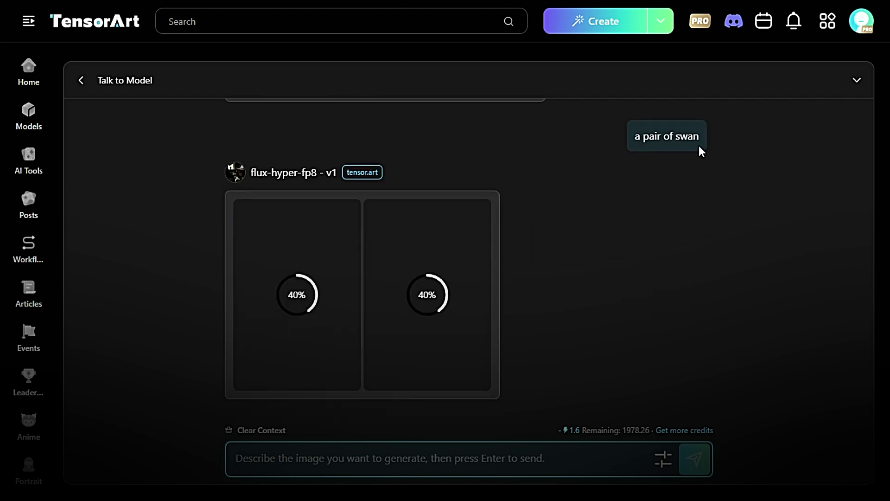
# Step: Leave the model chat, return Home, and open Text2Img to view the two swan images
pyautogui.click(81, 80)
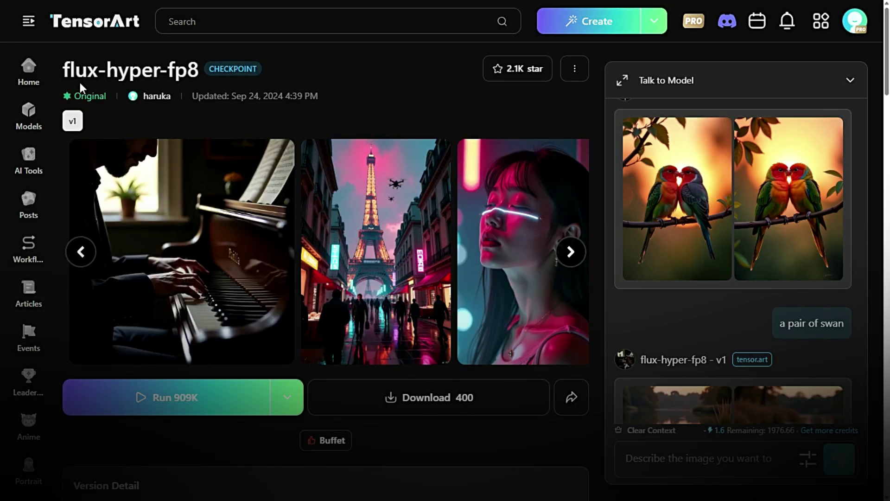
pyautogui.click(851, 83)
pyautogui.click(46, 66)
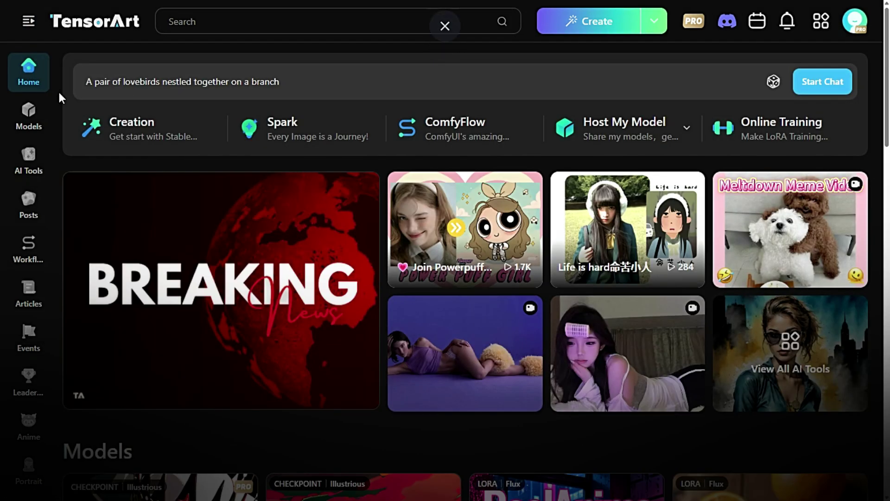
pyautogui.click(155, 130)
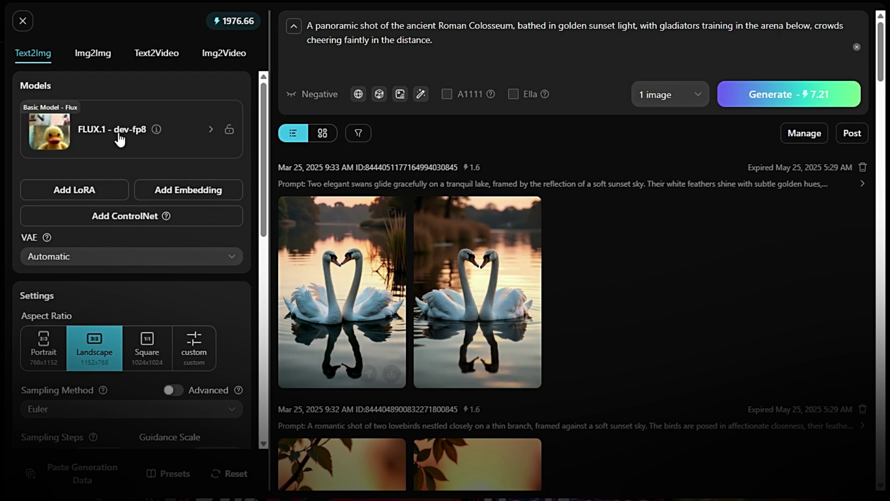
pyautogui.click(23, 20)
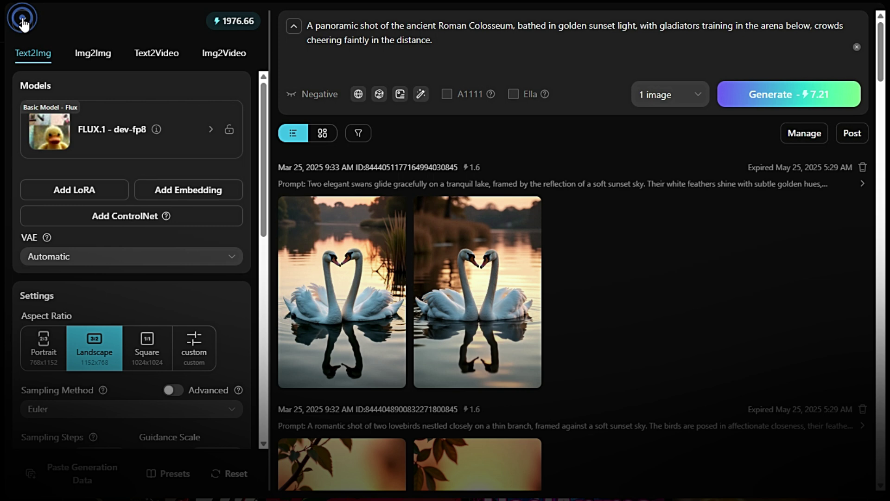
# Step: Close Text2Img, then scroll through the Spark gallery of community-generated images
pyautogui.click(23, 21)
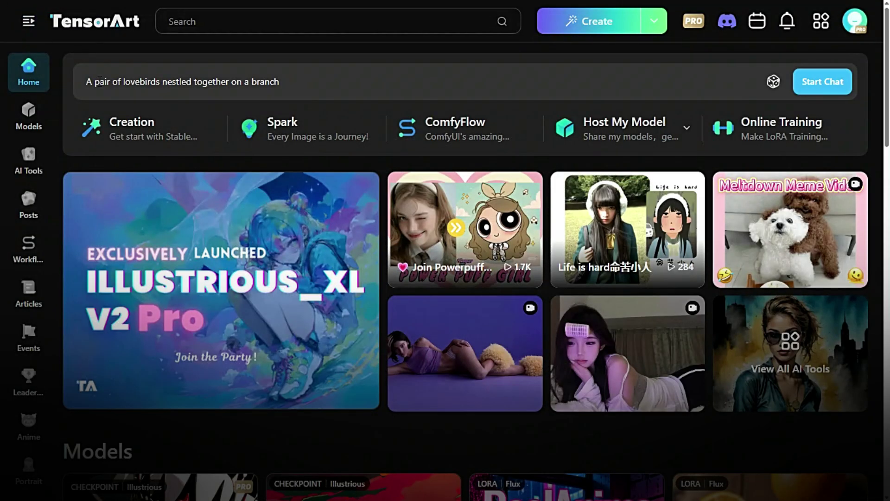
pyautogui.click(294, 140)
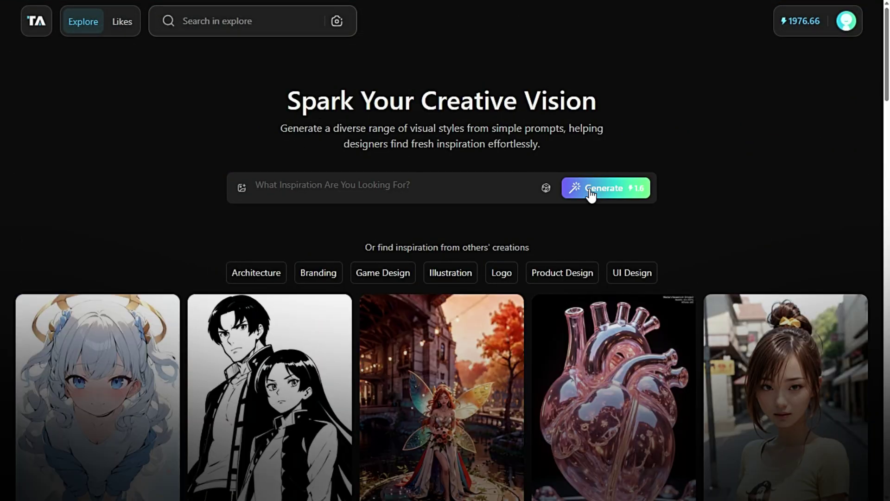
pyautogui.scroll(-4, 471, 312)
pyautogui.scroll(-15, 471, 312)
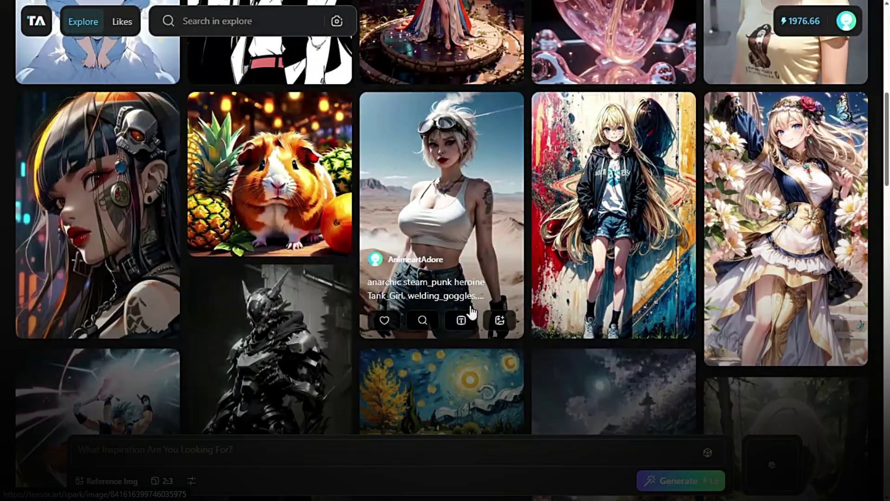
pyautogui.scroll(-18, 471, 312)
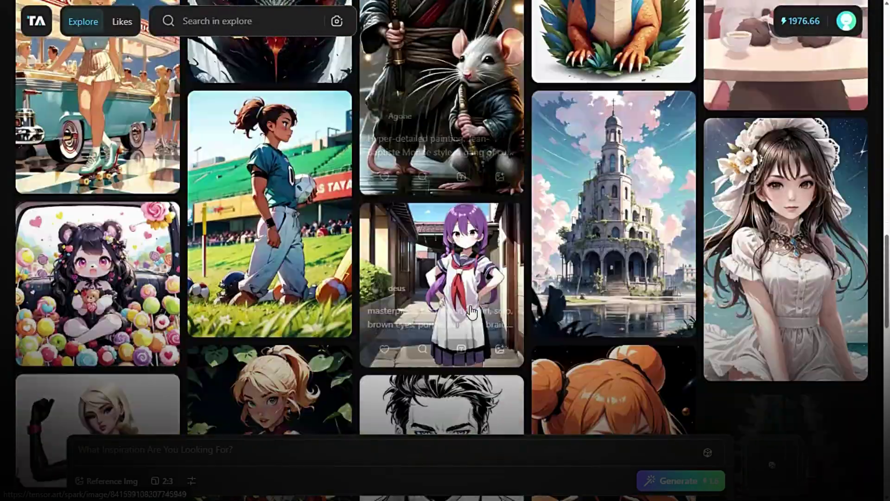
pyautogui.scroll(-5, 471, 311)
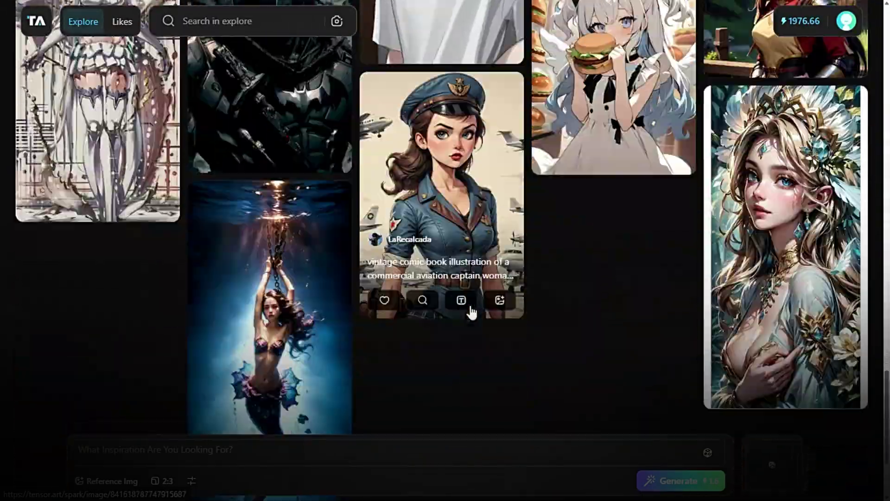
pyautogui.scroll(4, 471, 311)
pyautogui.scroll(20, 471, 312)
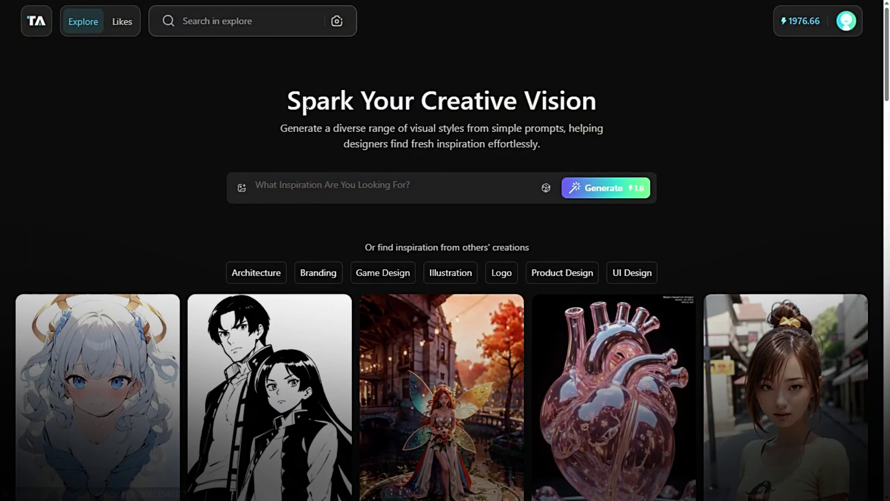
pyautogui.moveTo(270, 103); pyautogui.dragTo(602, 110)
pyautogui.click(633, 114)
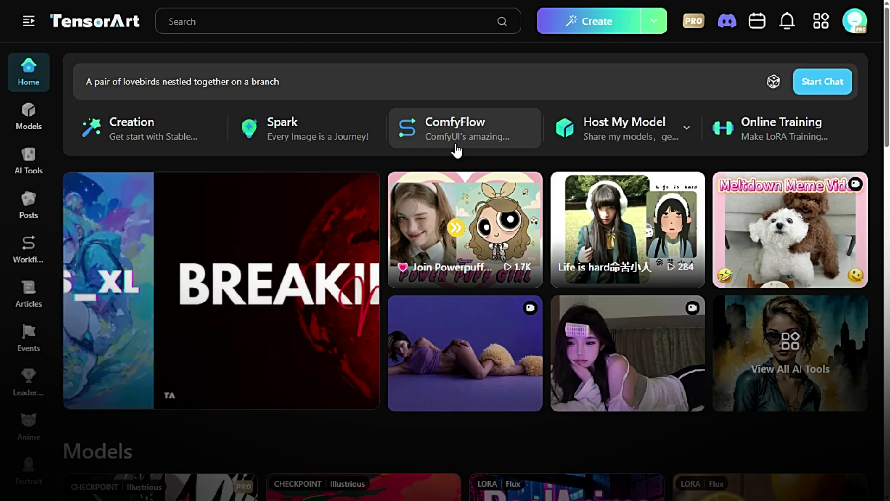
# Step: Check the ComfyFlow page, which has no saved workflows, then return Home
pyautogui.click(457, 147)
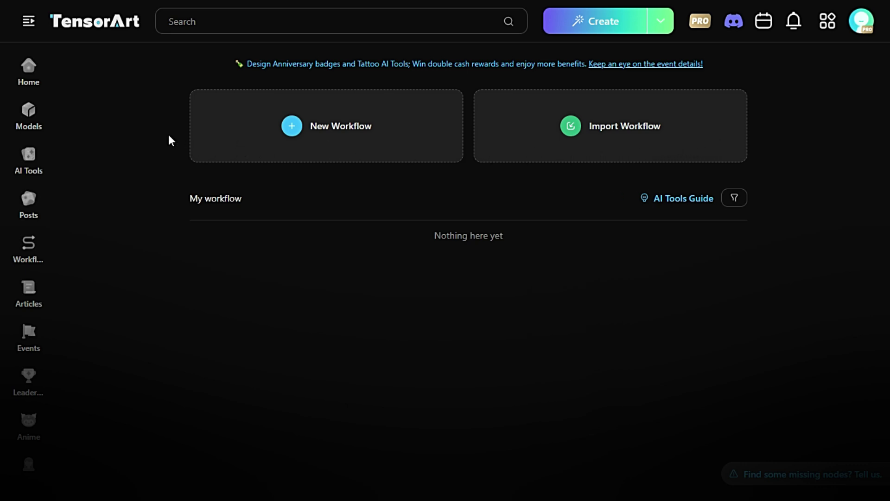
pyautogui.click(30, 82)
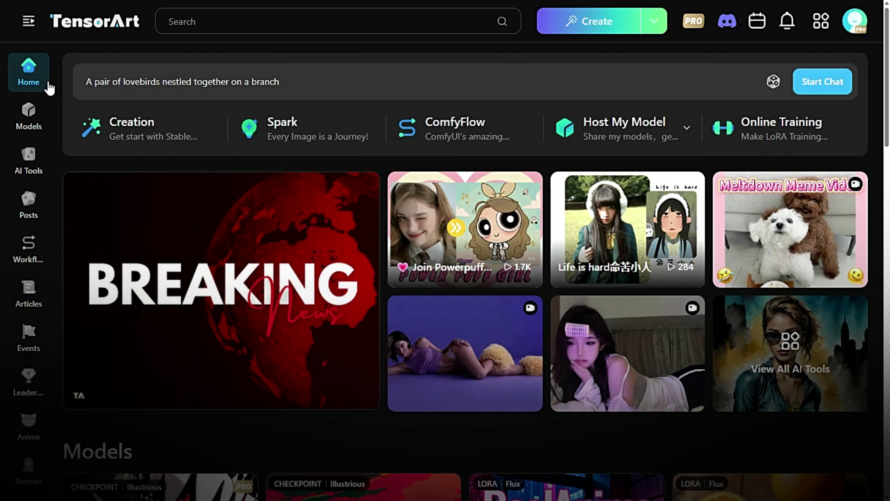
# Step: Expand the Host My Model dropdown to reveal Create a project and Import from Civitai
pyautogui.moveTo(634, 146)
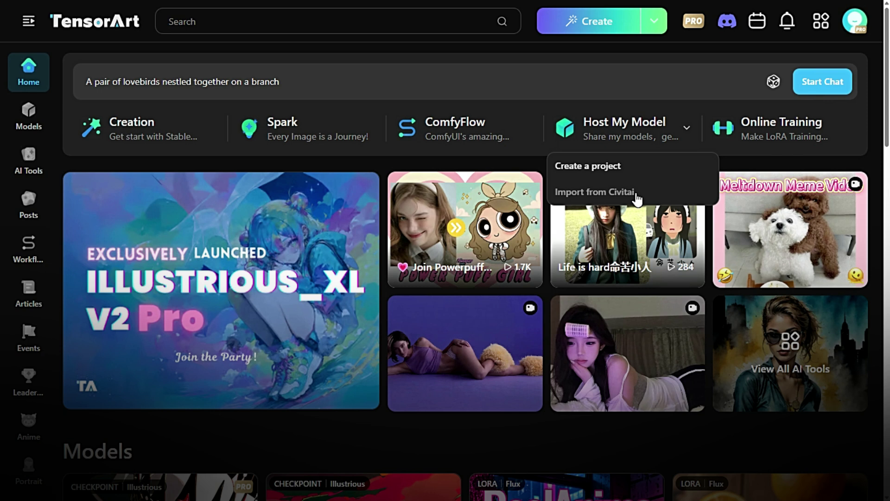
pyautogui.click(683, 136)
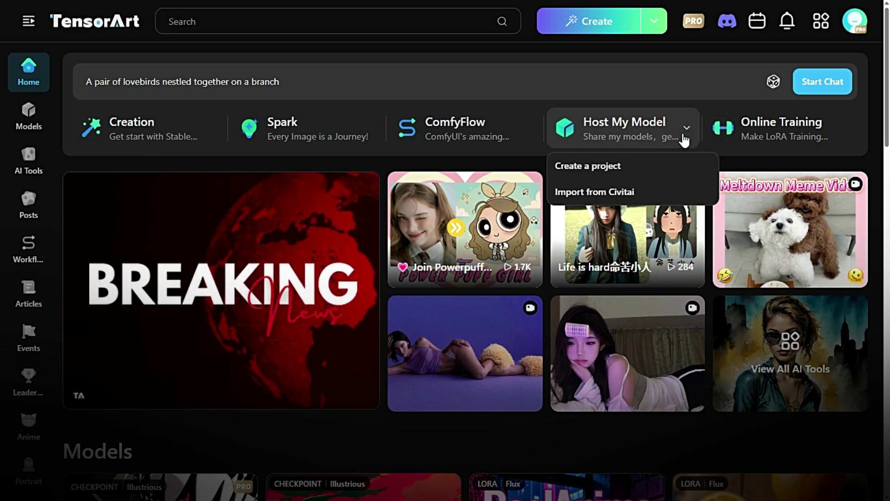
pyautogui.click(756, 134)
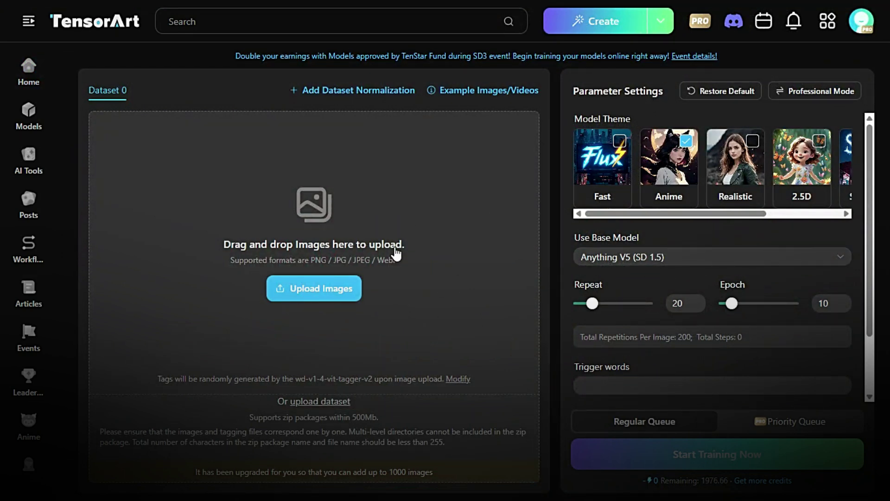
pyautogui.scroll(-2, 625, 272)
pyautogui.click(649, 370)
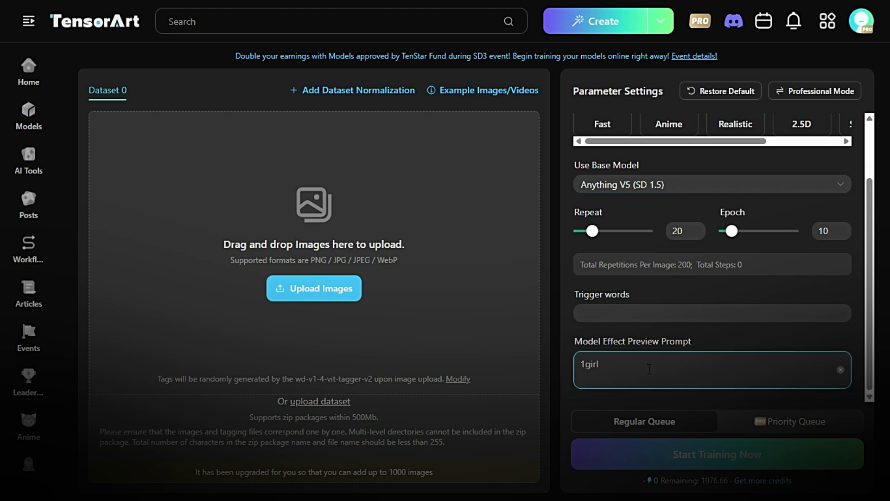
pyautogui.scroll(2, 651, 374)
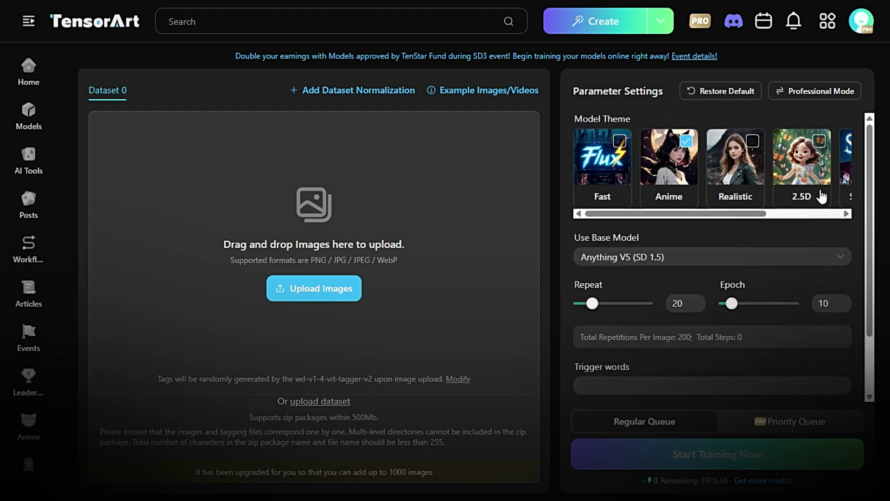
pyautogui.scroll(-2, 737, 286)
pyautogui.click(733, 392)
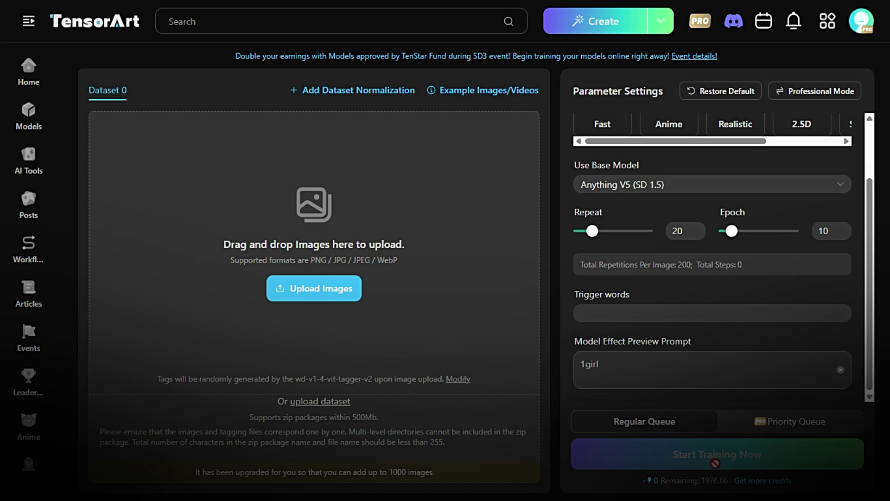
pyautogui.scroll(2, 704, 388)
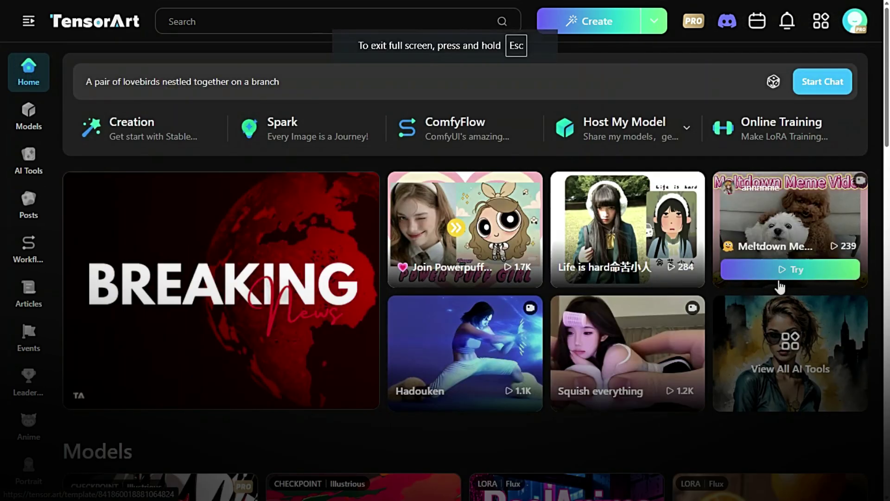
# Step: Open the HunyuanVideo I2V-720p model from the Models grid and run it
pyautogui.scroll(-5, 762, 229)
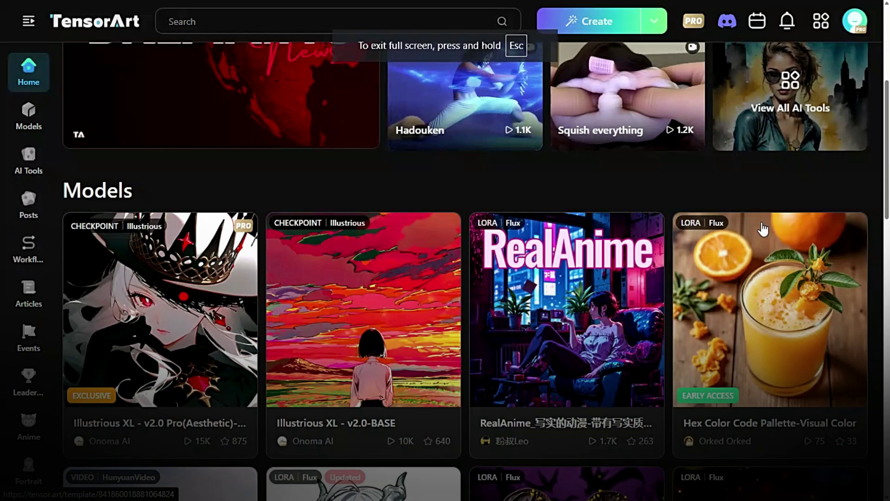
pyautogui.scroll(-4, 763, 229)
pyautogui.scroll(-3, 763, 228)
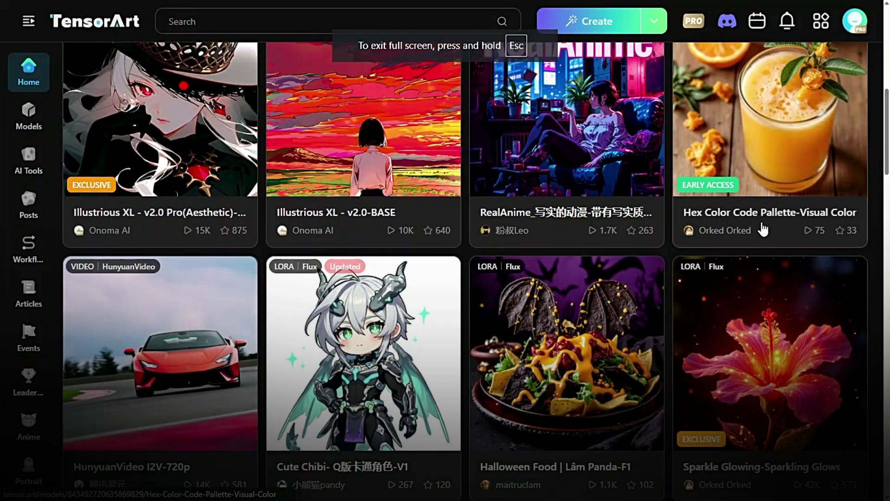
pyautogui.scroll(-2, 763, 228)
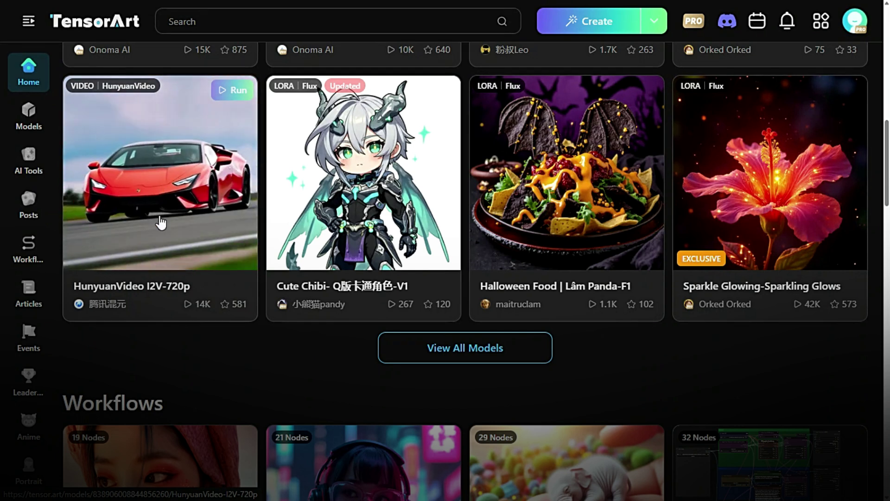
pyautogui.click(163, 241)
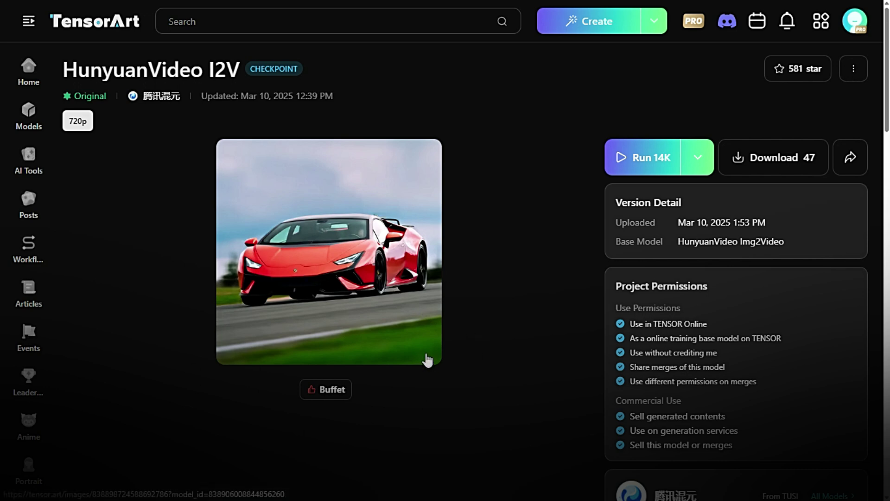
pyautogui.click(647, 162)
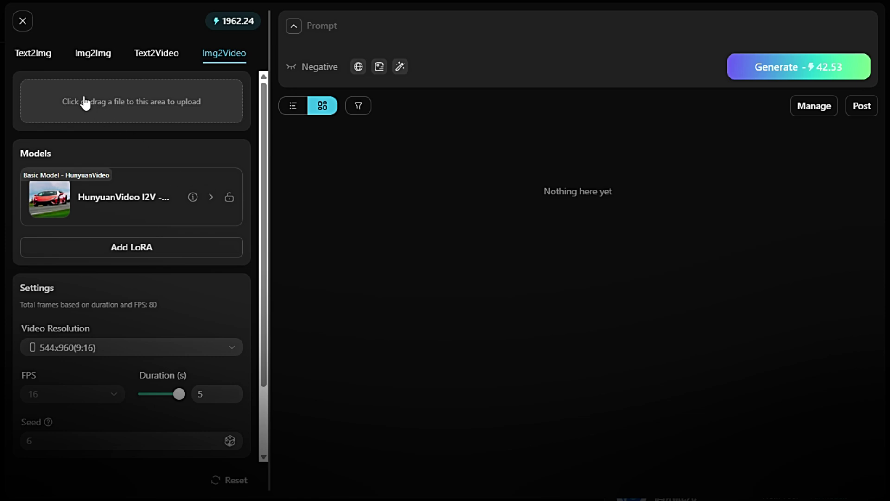
# Step: Generate a sunset medieval battlefield image of clashing armored knights in Text2Img and view it
pyautogui.click(33, 55)
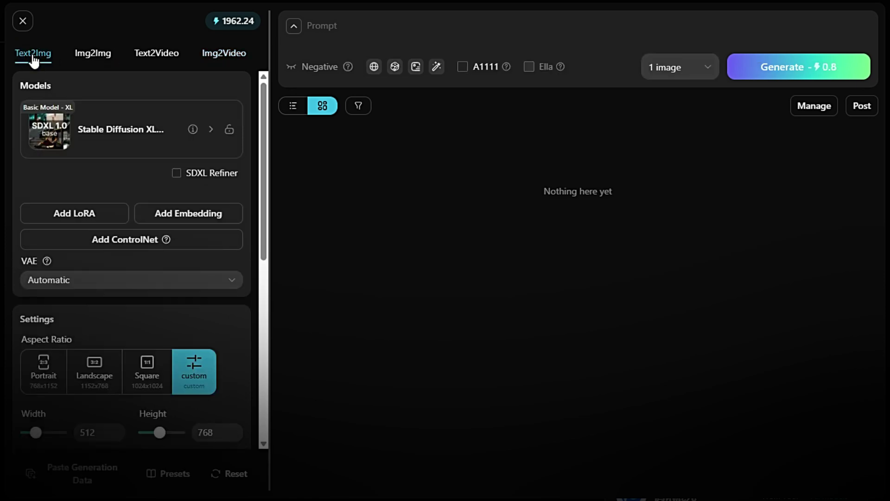
pyautogui.click(367, 22)
pyautogui.click(353, 28)
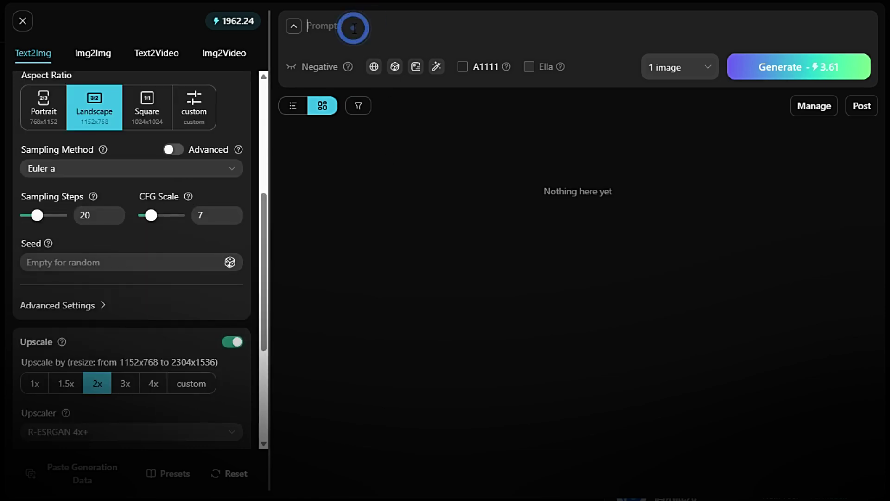
pyautogui.write('An intense medieval battlefield at sunset, armored knights clashing swords, dust and sparks flying, dramatic lighting, cinematic composition, ultra-realistic, high detail, 8K')
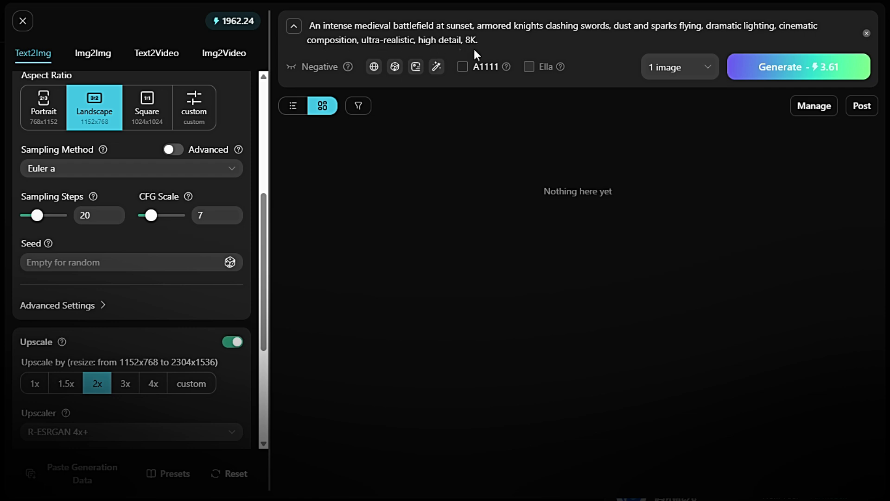
pyautogui.click(820, 72)
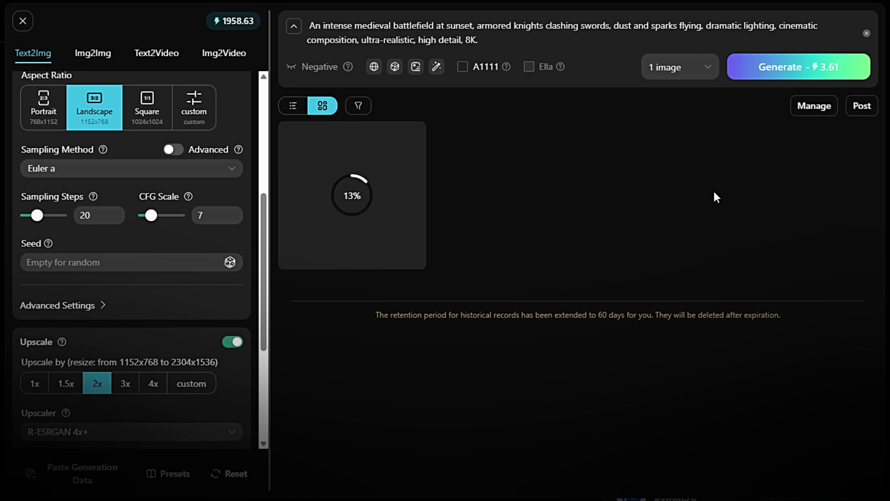
pyautogui.click(370, 203)
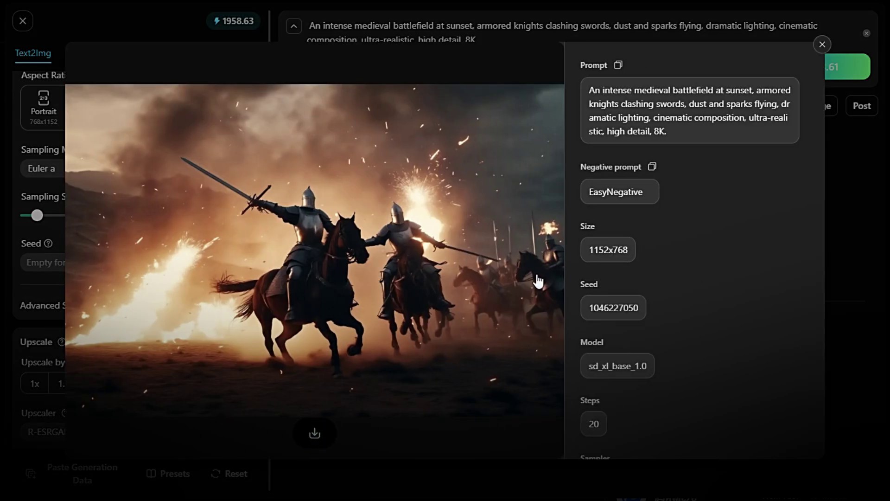
pyautogui.click(822, 44)
# Step: Load the battlefield image and prompt into Img2Video with 960x544(16:9) resolution
pyautogui.click(224, 54)
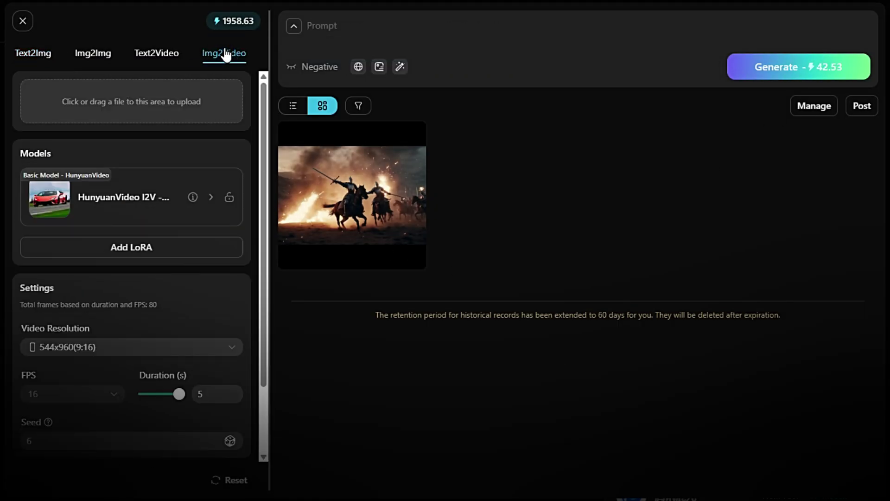
pyautogui.click(177, 102)
pyautogui.click(515, 318)
pyautogui.click(611, 437)
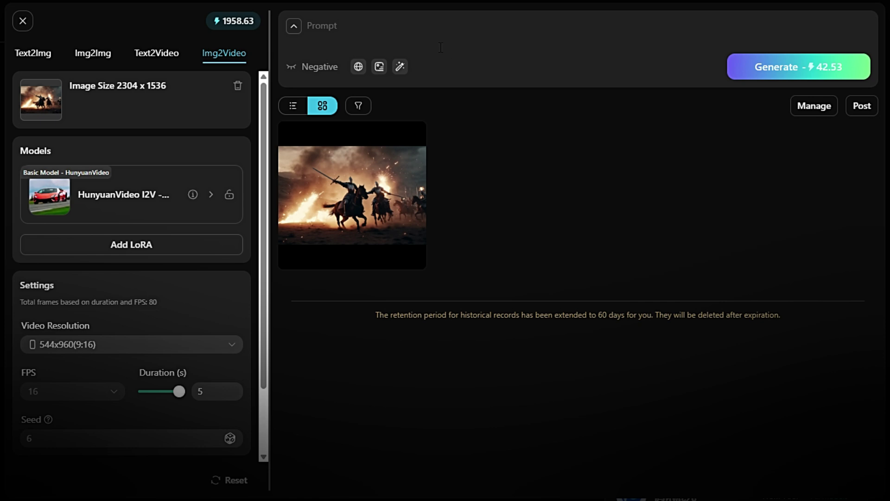
pyautogui.write('An intense medieval battlefield at sunset, armored knights clashing swords, dust and sparks flying, dramatic lighting, cinematic composition, ultra-realistic, high detail, 8K.')
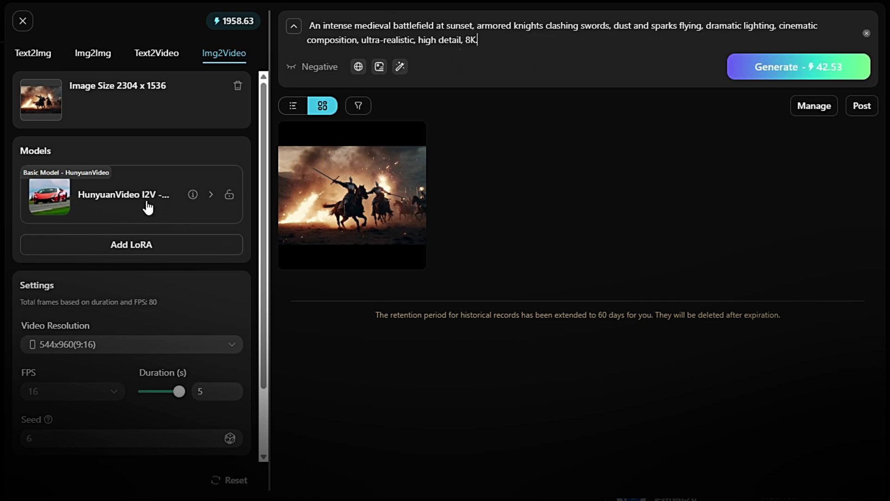
pyautogui.scroll(-2, 159, 244)
pyautogui.click(137, 265)
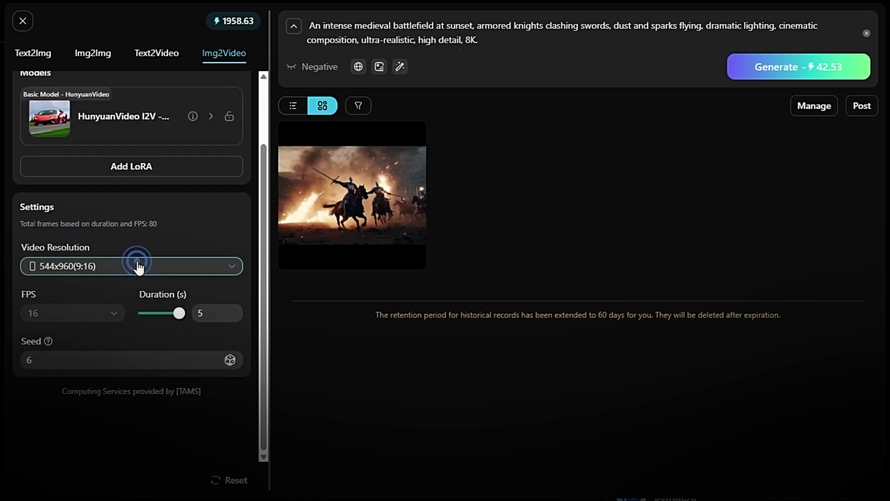
pyautogui.click(128, 312)
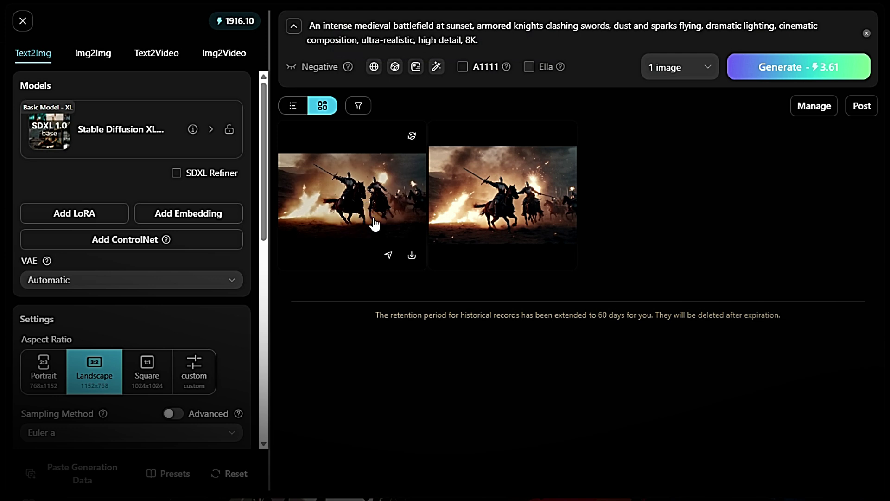
# Step: Open the finished battlefield video, download it, and close the viewer
pyautogui.click(375, 223)
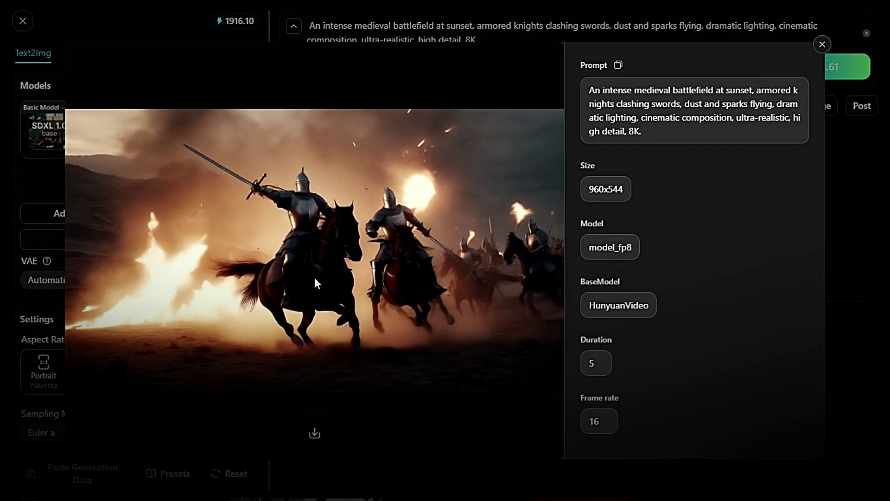
pyautogui.click(314, 433)
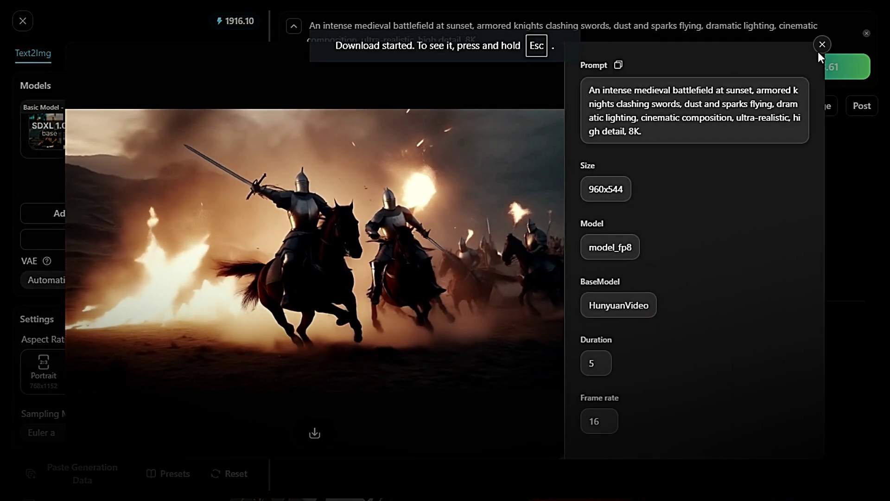
pyautogui.click(822, 44)
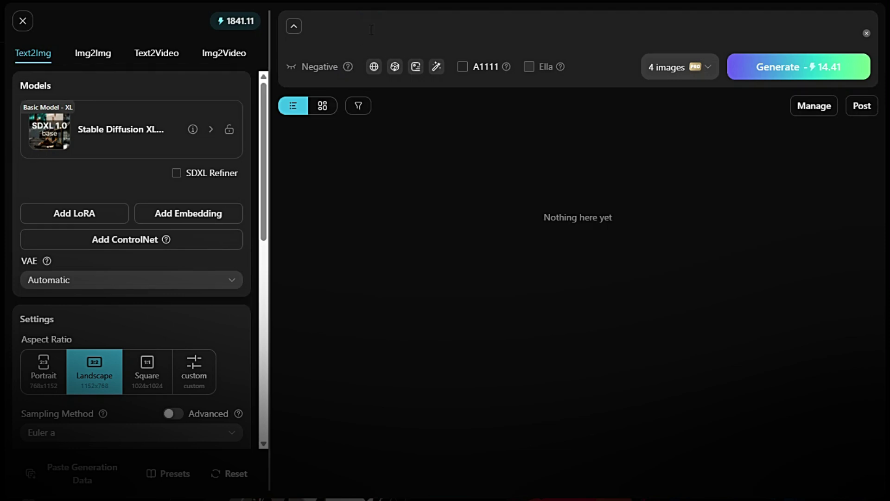
# Step: Generate four Sahara campfire images from the pasted prompt and download them
pyautogui.write('Campfire at night in the middle of the Sahara, stars blazing above, travelers sharing stories')
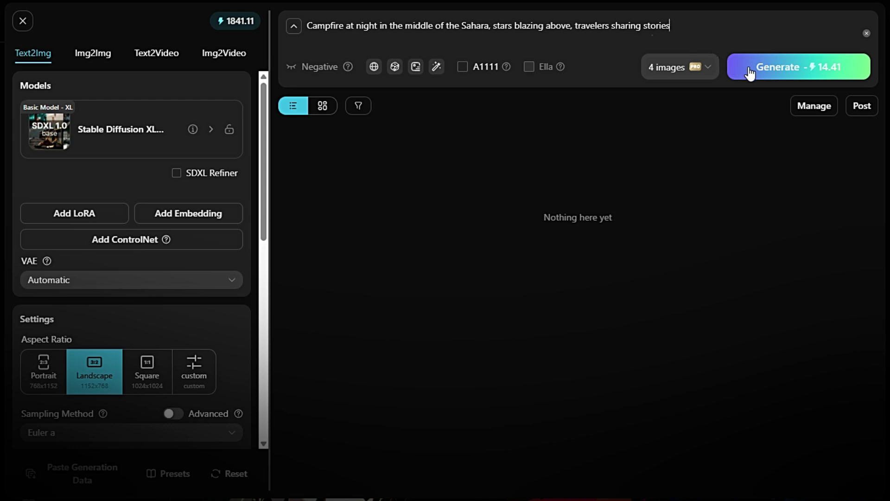
pyautogui.click(785, 70)
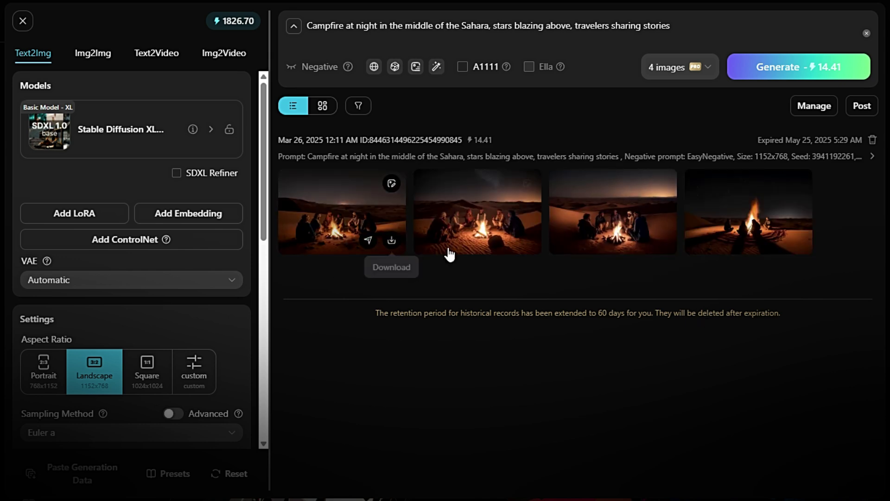
pyautogui.click(392, 238)
pyautogui.click(459, 246)
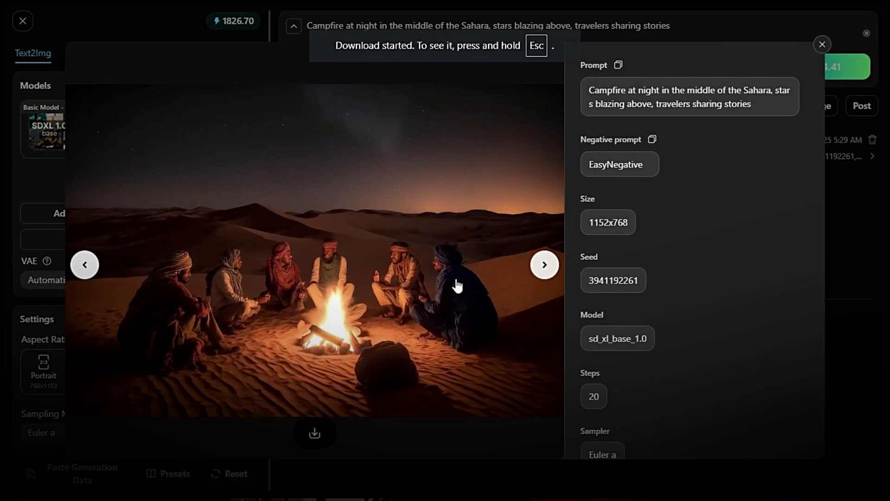
pyautogui.click(832, 49)
pyautogui.click(662, 242)
pyautogui.click(799, 243)
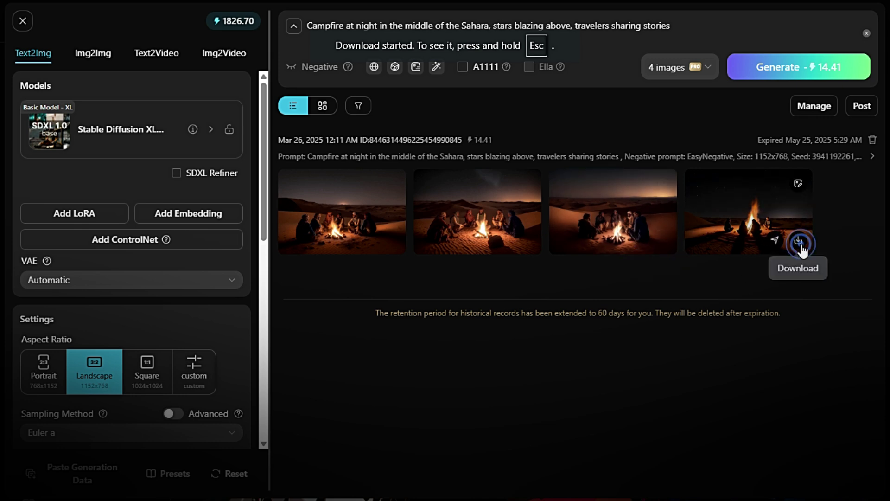
pyautogui.click(227, 56)
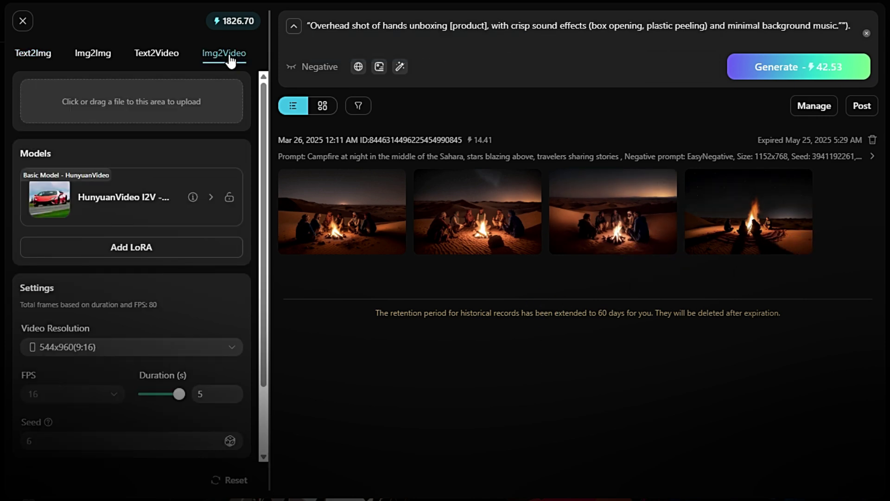
# Step: Upload the downloaded campfire image, set 960x544(16:9) resolution, and generate the video
pyautogui.click(209, 110)
pyautogui.click(69, 214)
pyautogui.click(320, 249)
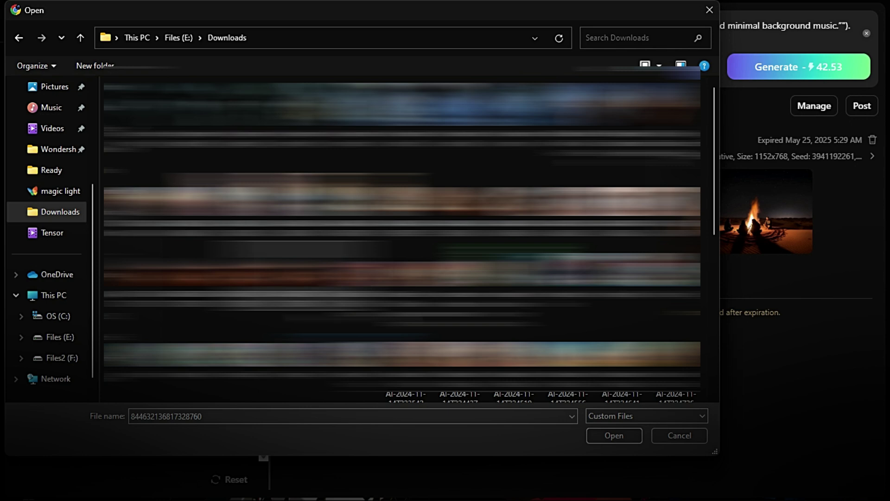
pyautogui.click(614, 435)
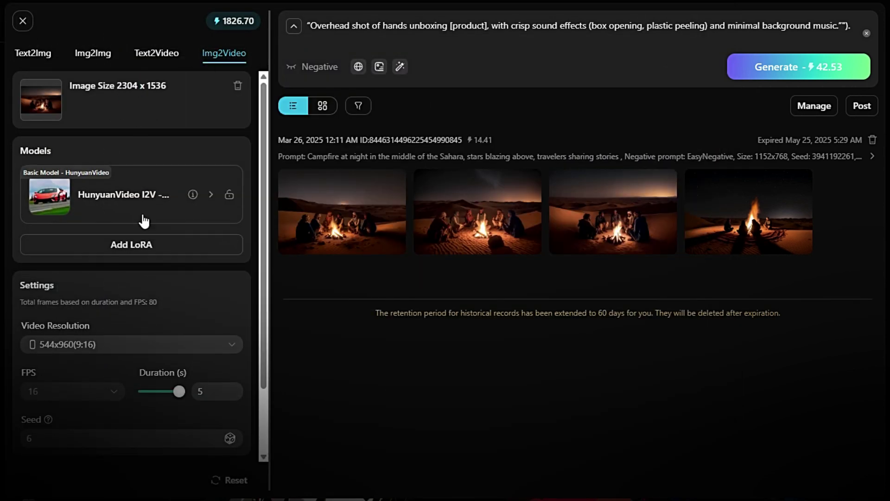
pyautogui.click(126, 345)
pyautogui.click(110, 390)
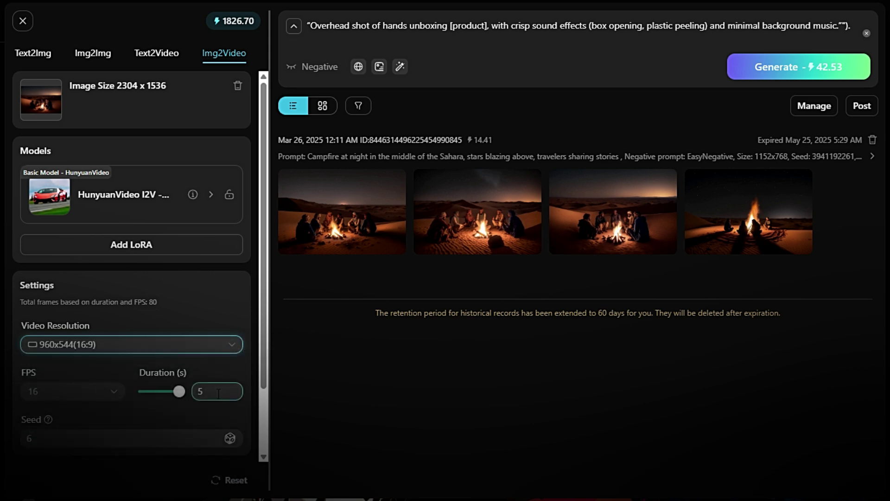
pyautogui.scroll(-2, 224, 390)
pyautogui.click(749, 72)
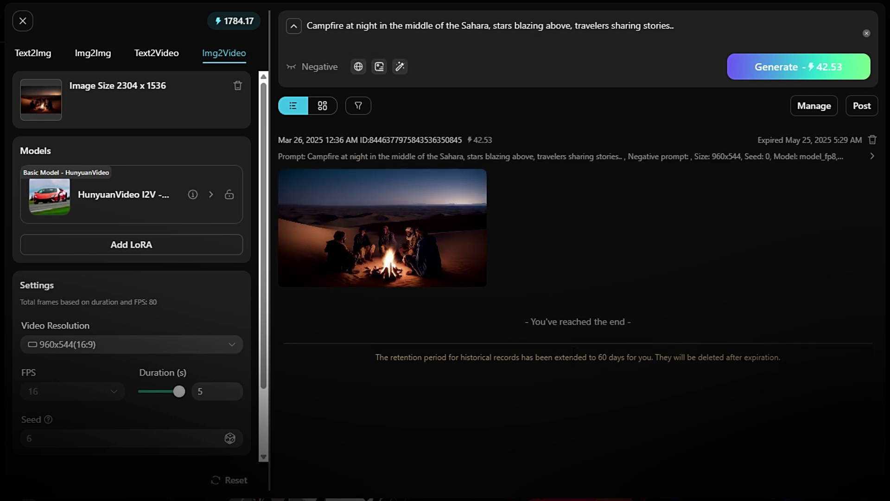
# Step: Download the finished campfire video and return to Text2Img
pyautogui.click(408, 248)
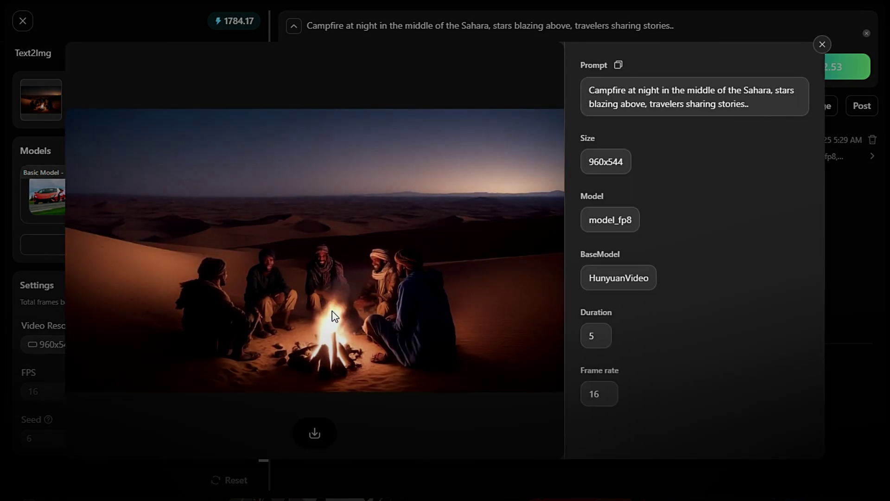
pyautogui.click(314, 432)
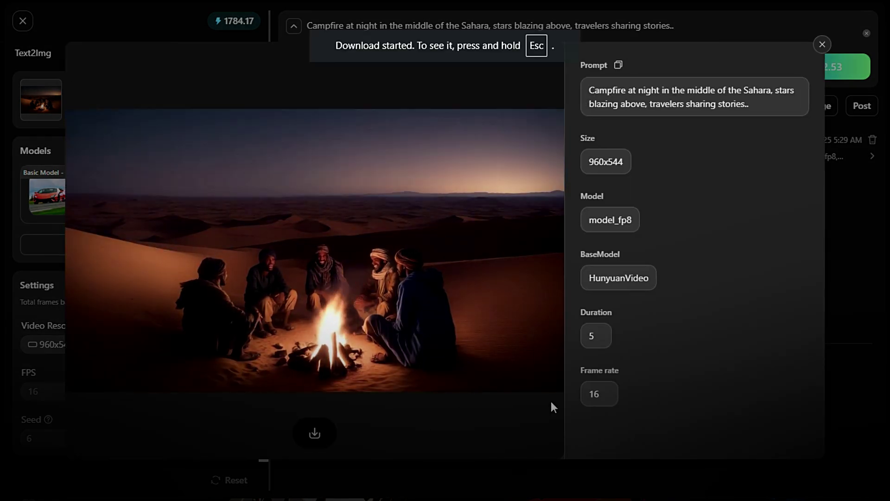
pyautogui.click(822, 44)
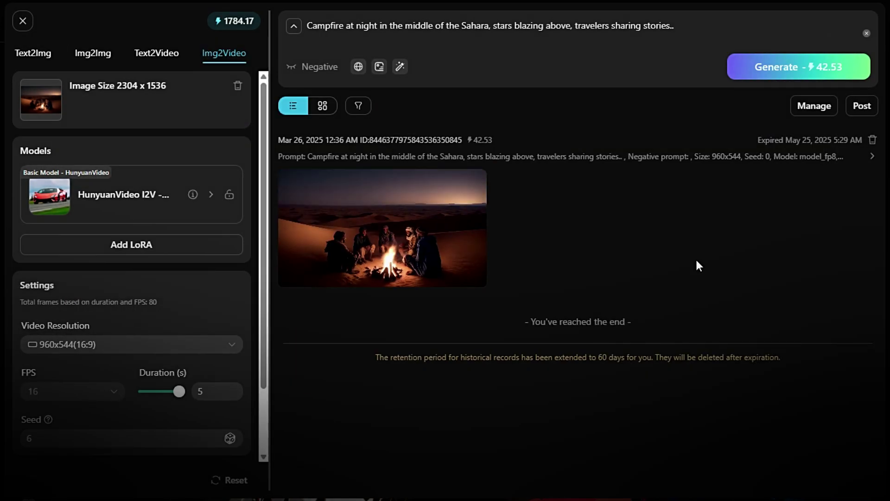
pyautogui.click(23, 54)
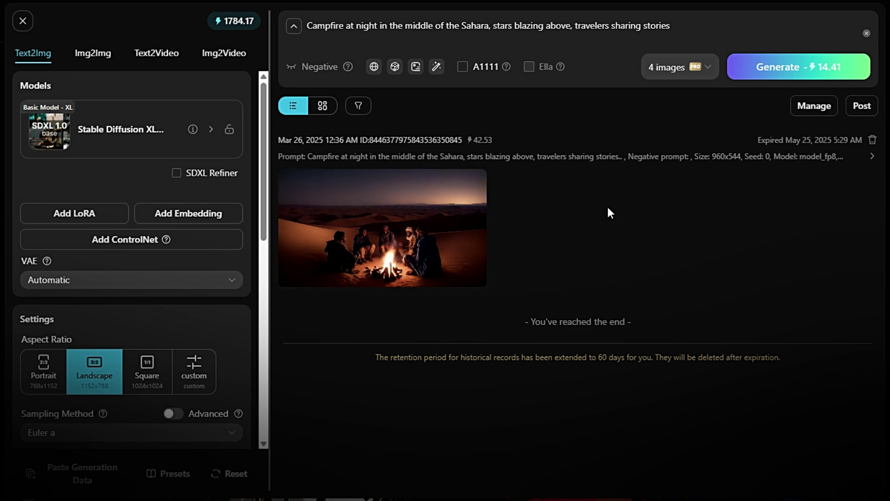
# Step: Replace the prompt with the overhead hands-unboxing description, generate four images, and download the fourth
pyautogui.moveTo(684, 25); pyautogui.dragTo(306, 30)
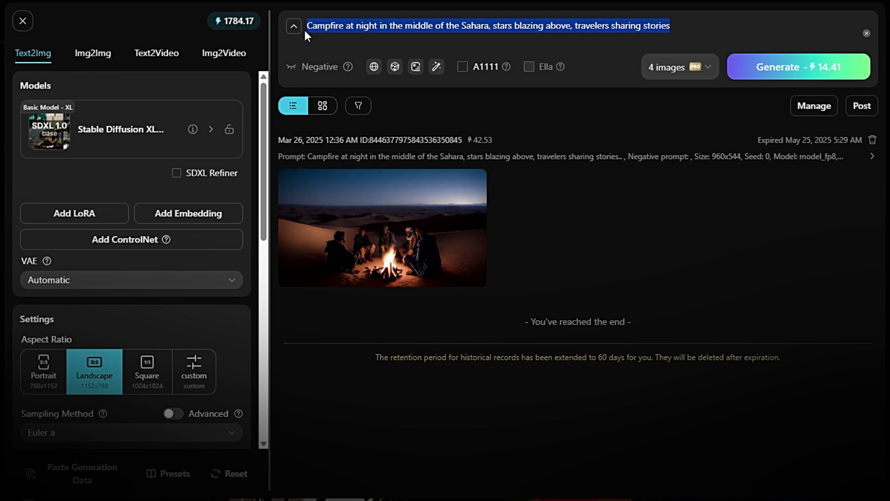
pyautogui.write('Overhead shot of hands unboxing [product], with crisp sound effects (box opening, plastic peeling) and minimal background music')
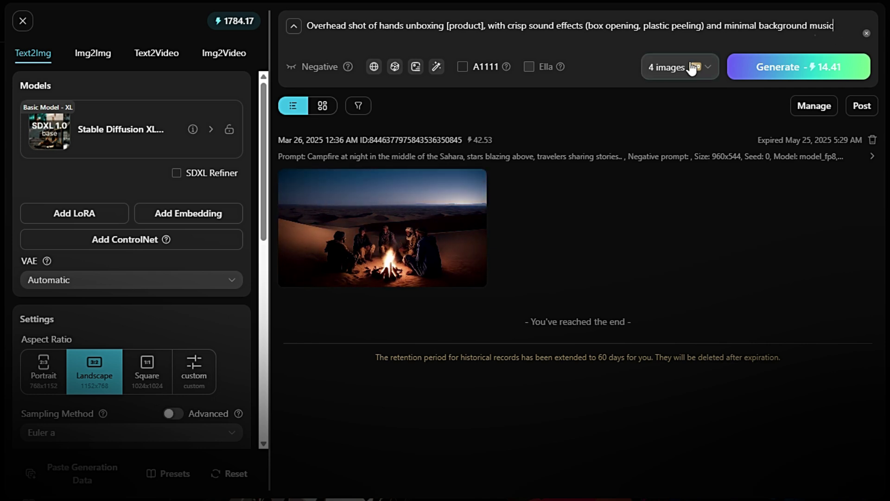
pyautogui.scroll(-5, 136, 261)
pyautogui.scroll(-3, 80, 268)
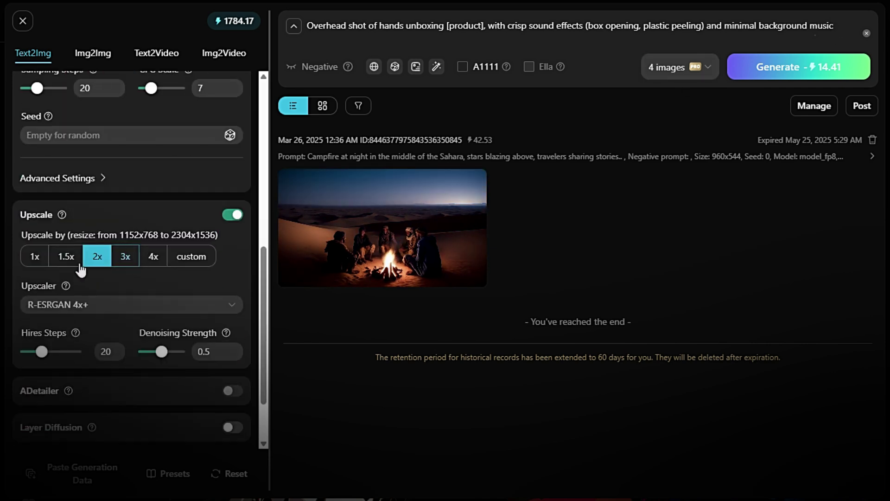
pyautogui.scroll(8, 125, 272)
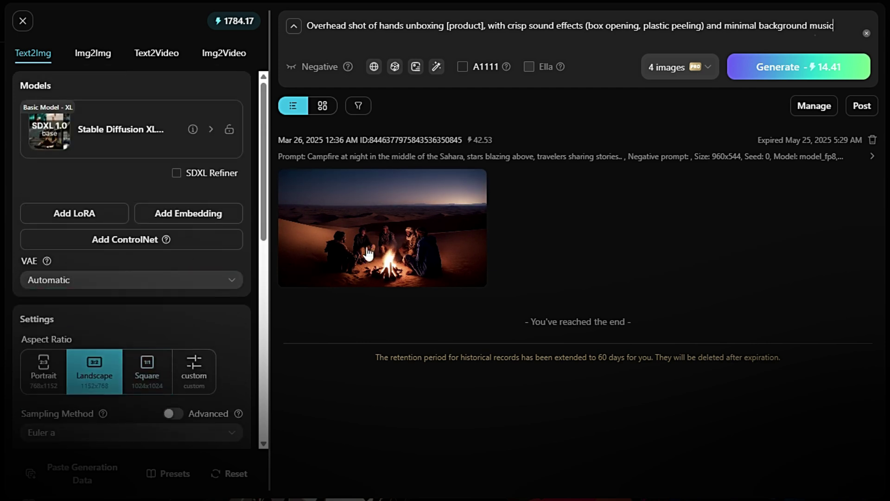
pyautogui.click(820, 72)
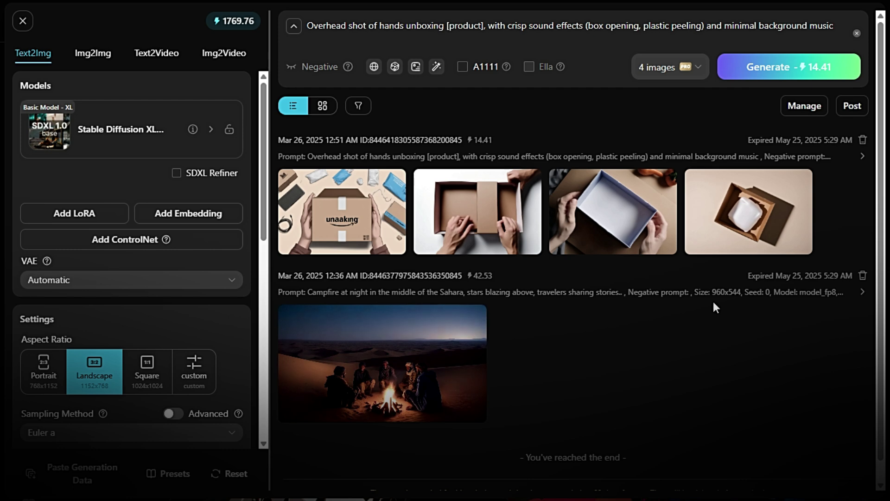
pyautogui.click(801, 180)
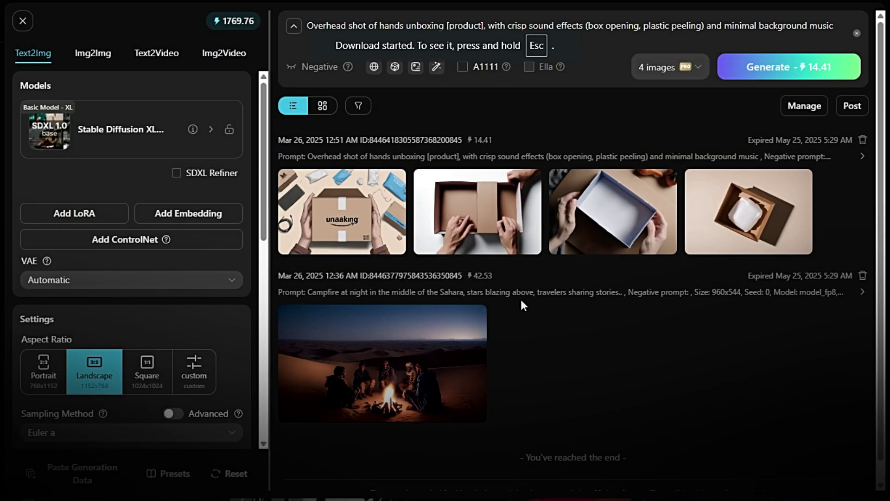
pyautogui.click(223, 56)
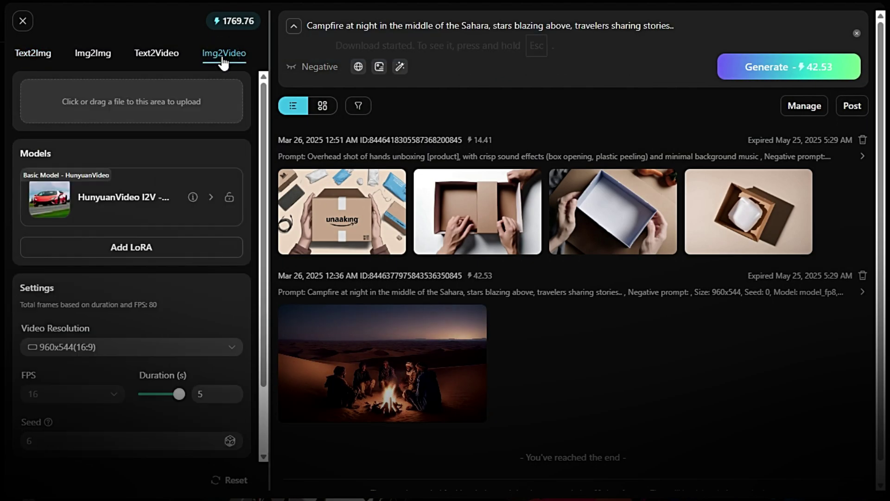
# Step: Upload the unboxing image, swap in the unboxing prompt, generate the video, and open it
pyautogui.click(210, 99)
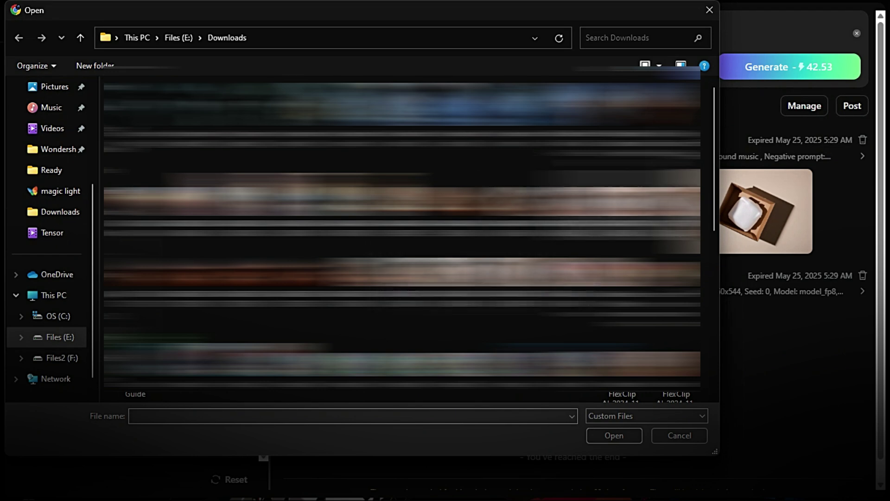
pyautogui.click(617, 227)
pyautogui.click(614, 435)
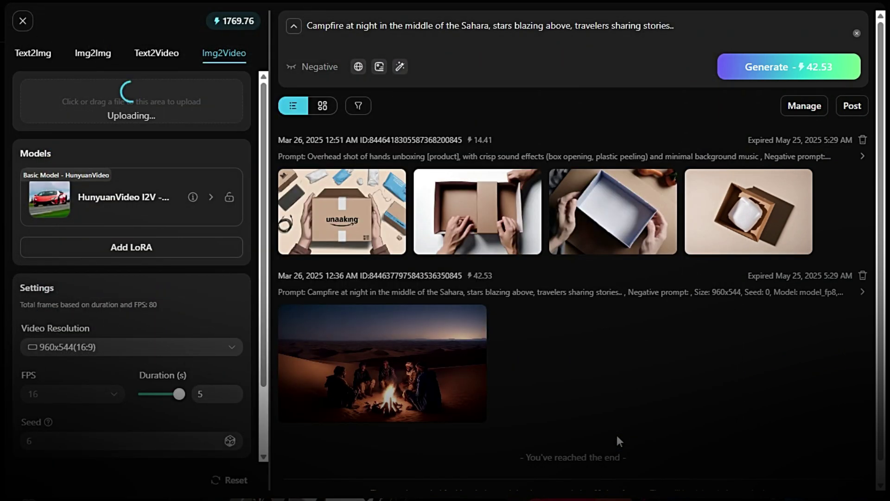
pyautogui.moveTo(683, 26); pyautogui.dragTo(293, 26)
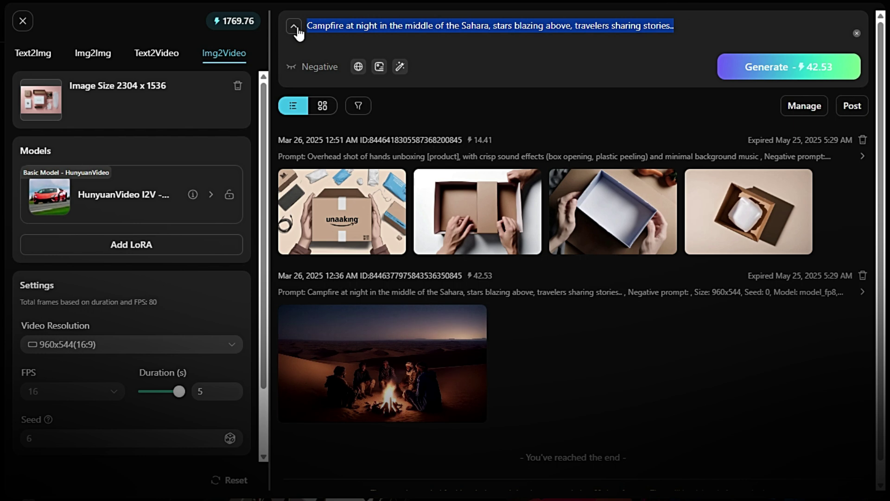
pyautogui.write('Overhead shot of hands unboxing [product], with crisp sound effects (box opening, plastic peeling) and minimal background music')
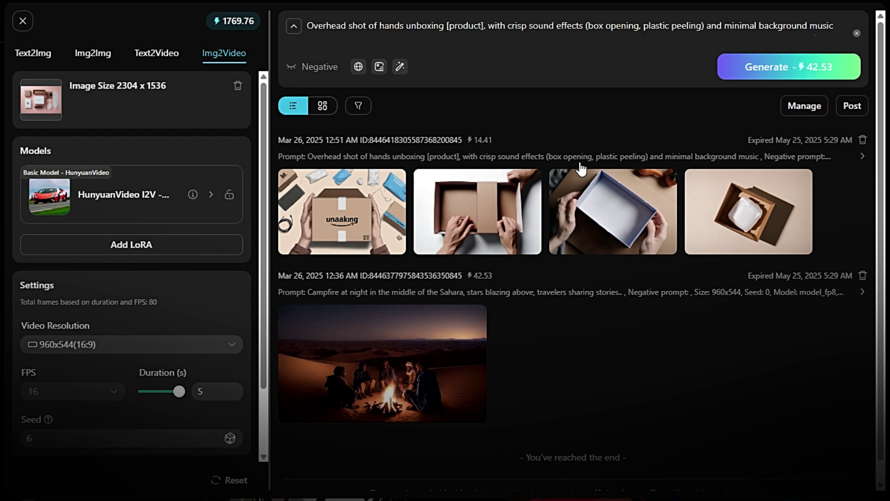
pyautogui.click(756, 68)
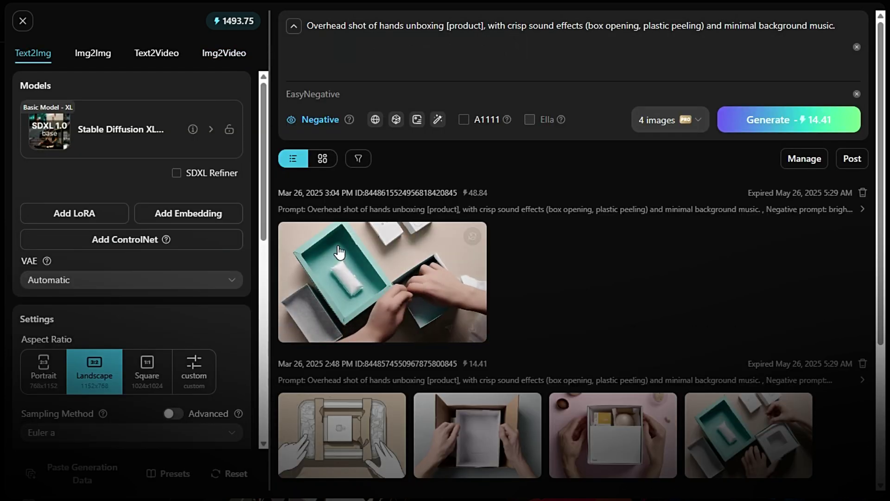
pyautogui.moveTo(422, 290)
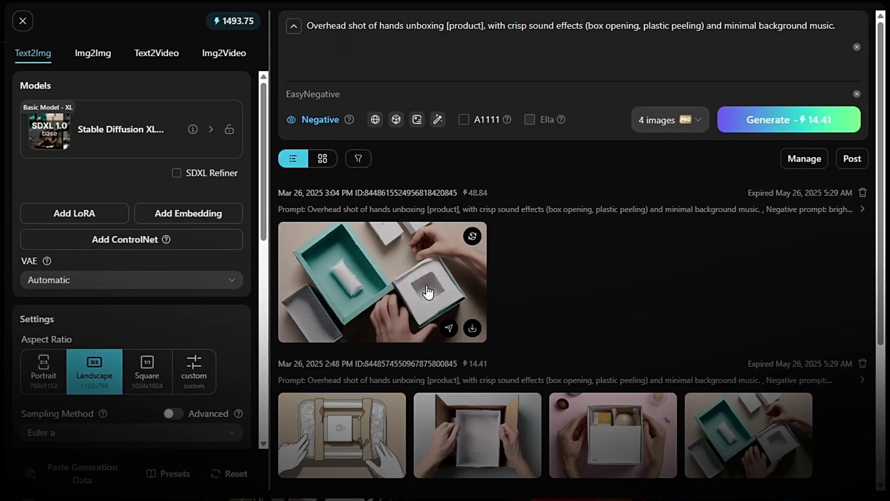
pyautogui.click(427, 292)
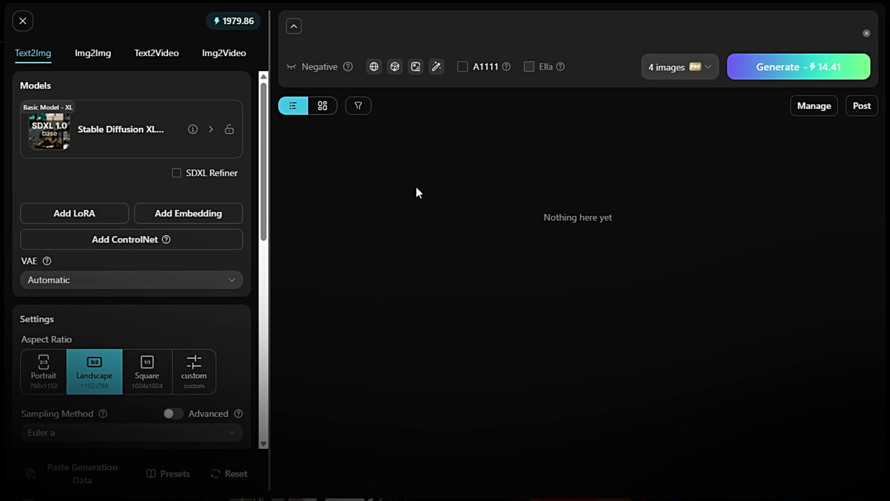
# Step: Paste the tribal village celebration prompt into the empty prompt box and generate four images
pyautogui.click(426, 24)
pyautogui.write('A tribal village celebration in Africa, dancers moving to drumbeats, firelight illuminating the scene.')
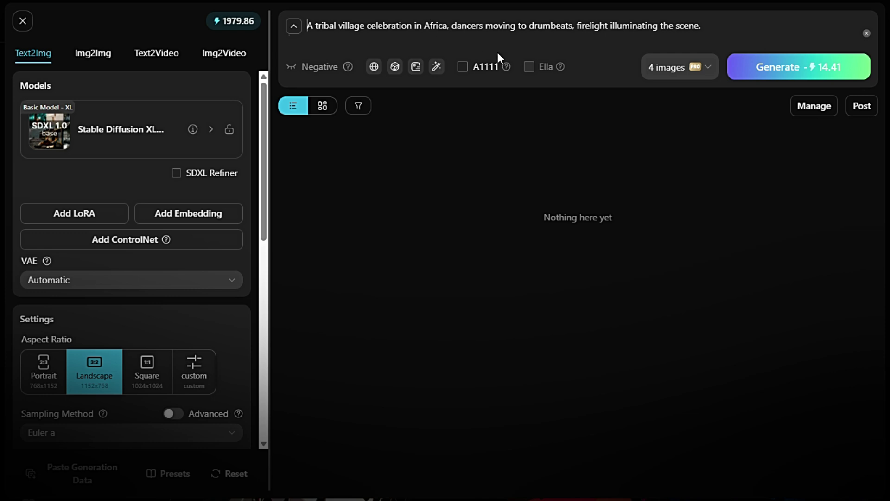
pyautogui.click(847, 63)
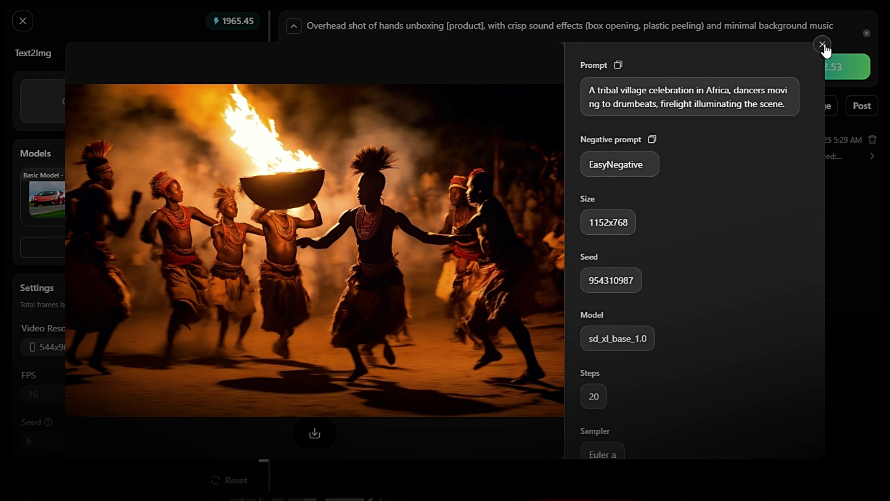
# Step: Download the fire-bowl dance image and upload it to Img2Video
pyautogui.click(823, 46)
pyautogui.click(798, 239)
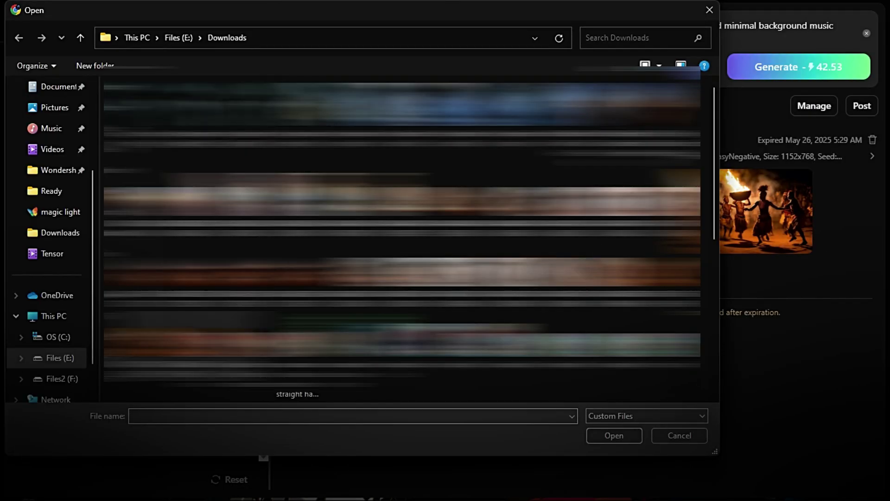
pyautogui.click(195, 368)
pyautogui.click(617, 435)
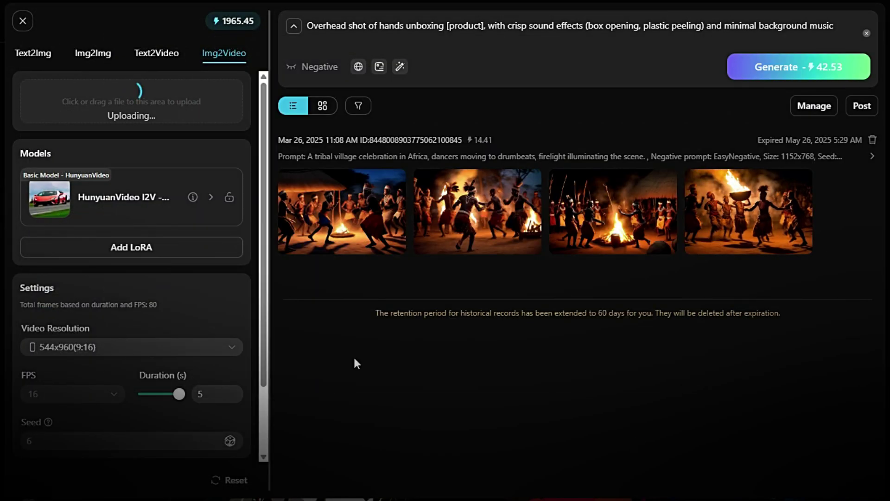
# Step: Generate a video with the Wan2.1 model in Fast mode at 832x480(16:9)
pyautogui.click(211, 197)
pyautogui.click(461, 264)
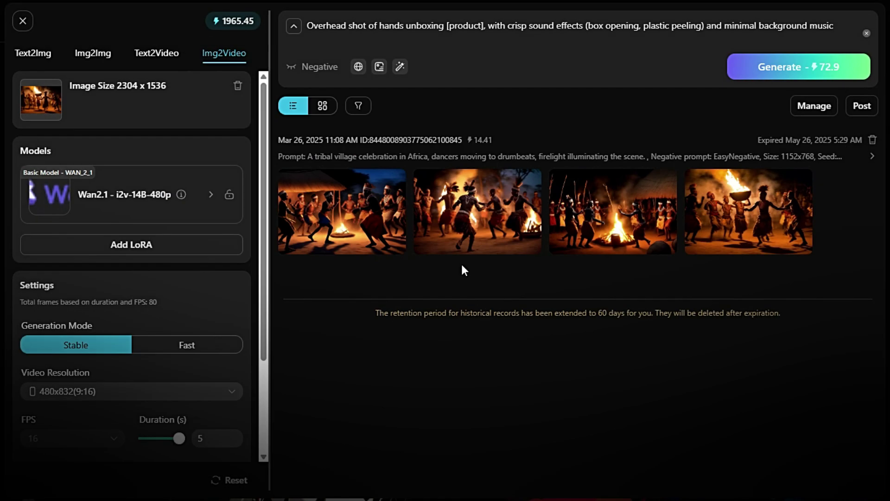
pyautogui.click(203, 348)
pyautogui.scroll(-3, 213, 319)
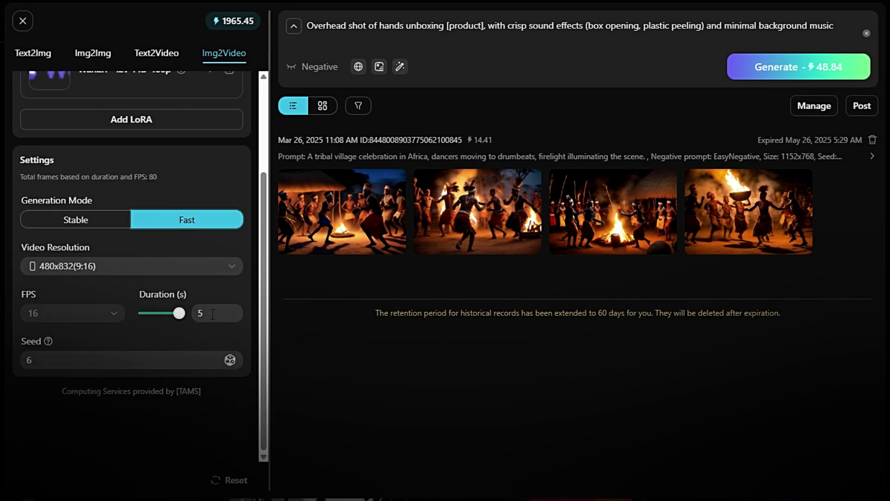
pyautogui.click(142, 269)
pyautogui.click(180, 314)
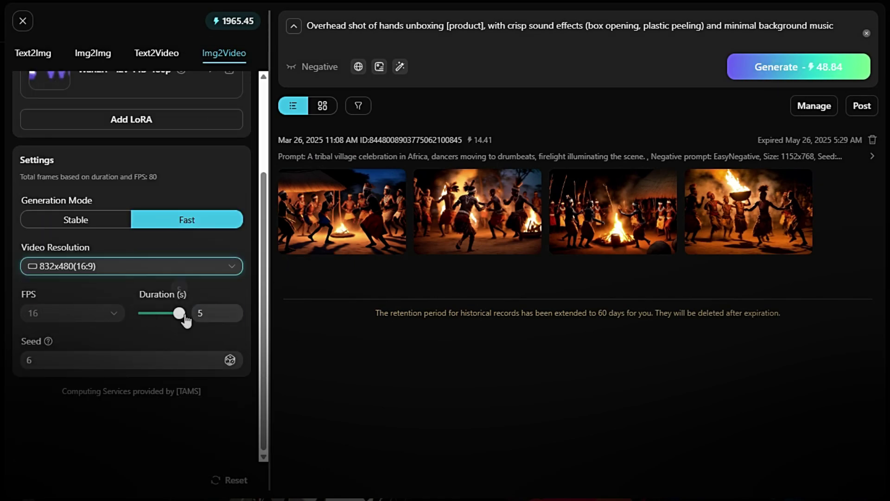
pyautogui.click(795, 71)
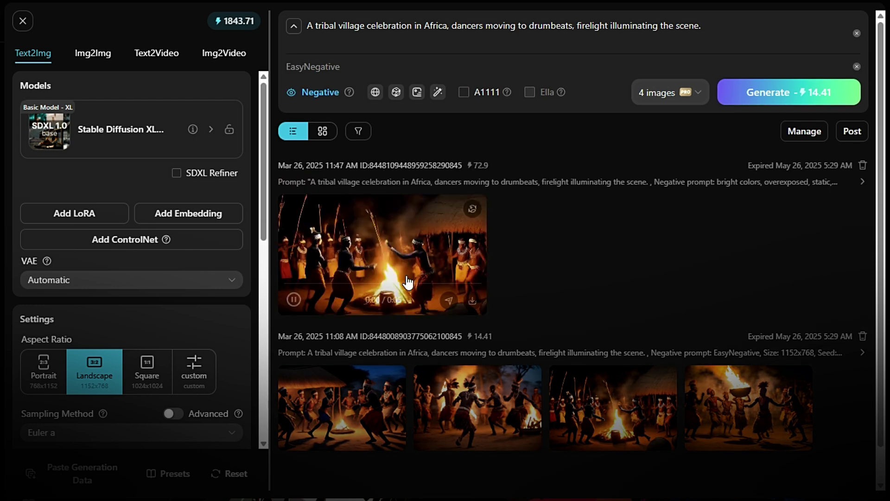
# Step: Open the finished tribal dance video, download it, and close the viewer
pyautogui.click(397, 268)
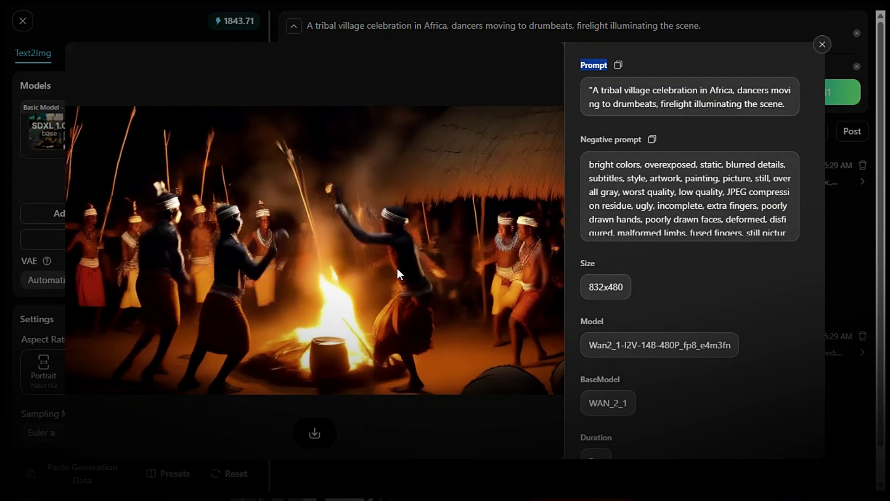
pyautogui.click(306, 431)
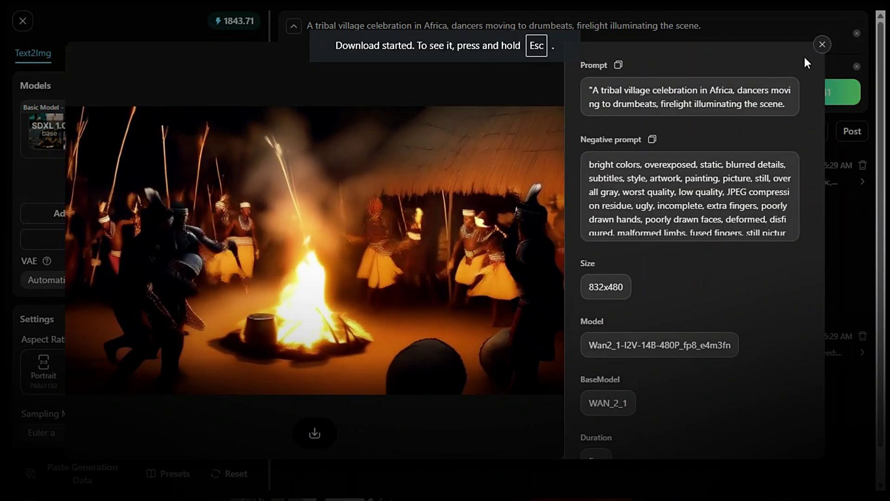
pyautogui.click(820, 46)
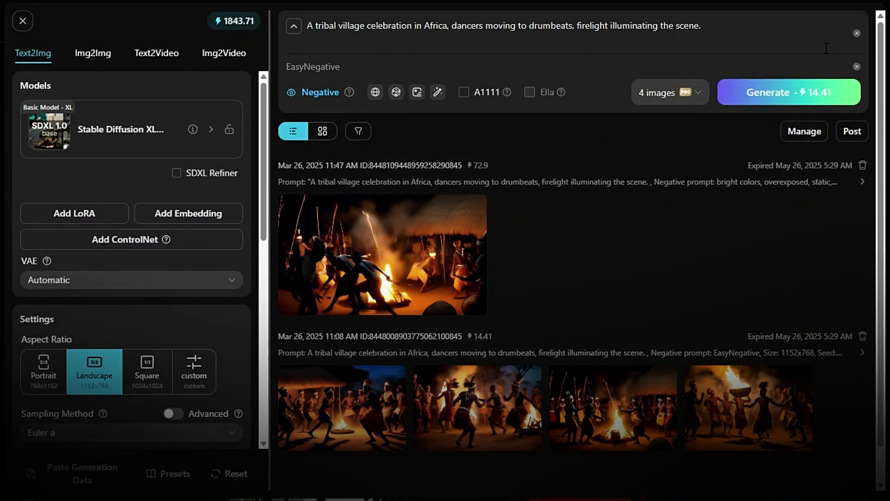
# Step: Replace the prompt with the nighttime New York helicopter description, generate, and preview the second image
pyautogui.click(717, 21)
pyautogui.moveTo(716, 21); pyautogui.dragTo(292, 28)
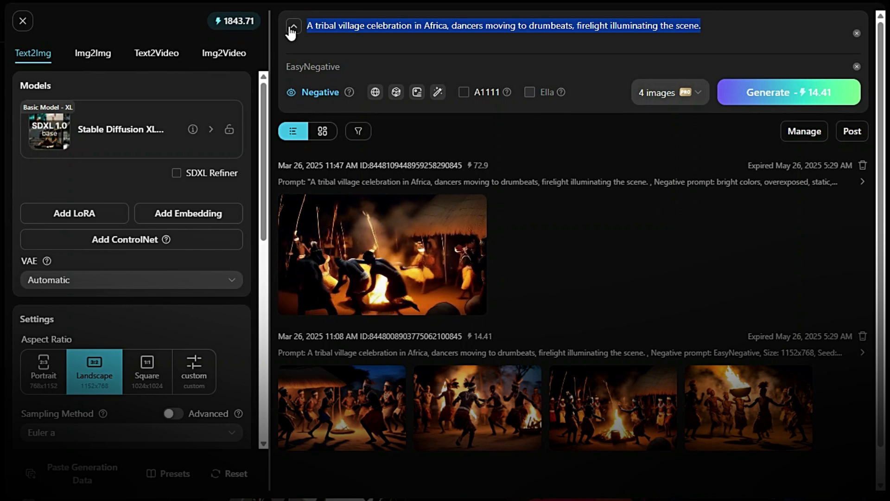
pyautogui.write('A helicopter flying over New York City at night, skyscrapers glowing, cinematic wide-angle view".')
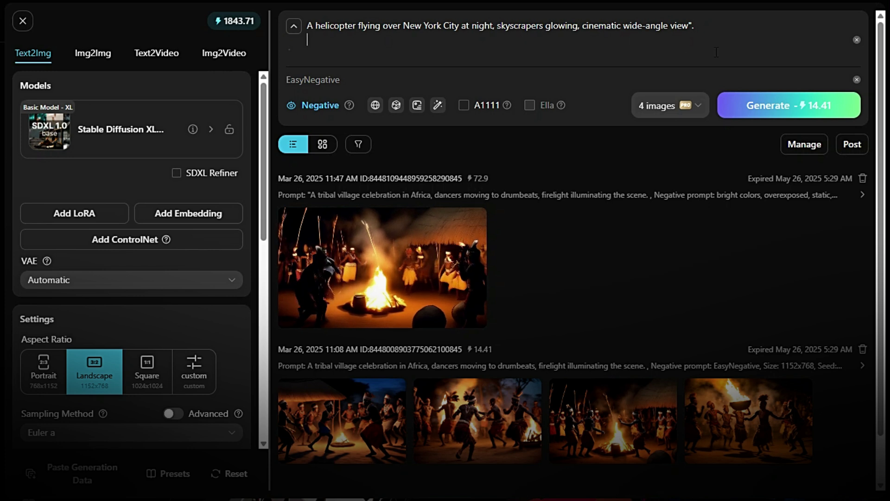
pyautogui.click(767, 111)
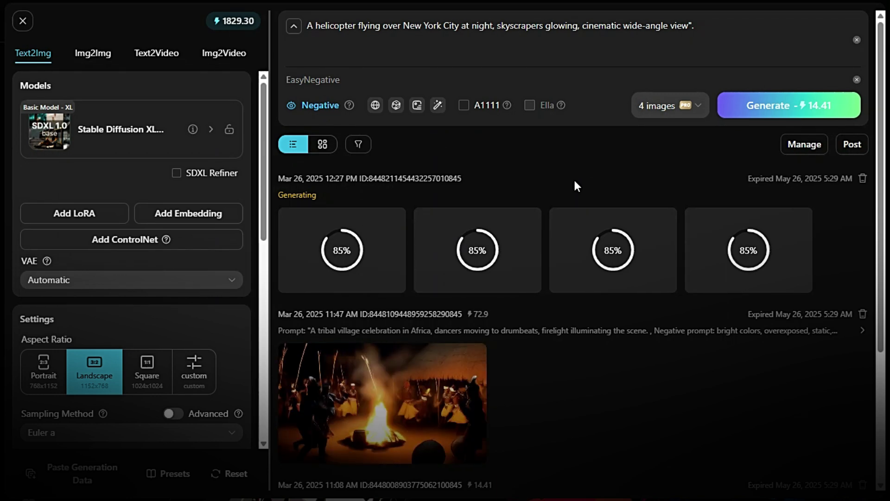
pyautogui.click(494, 231)
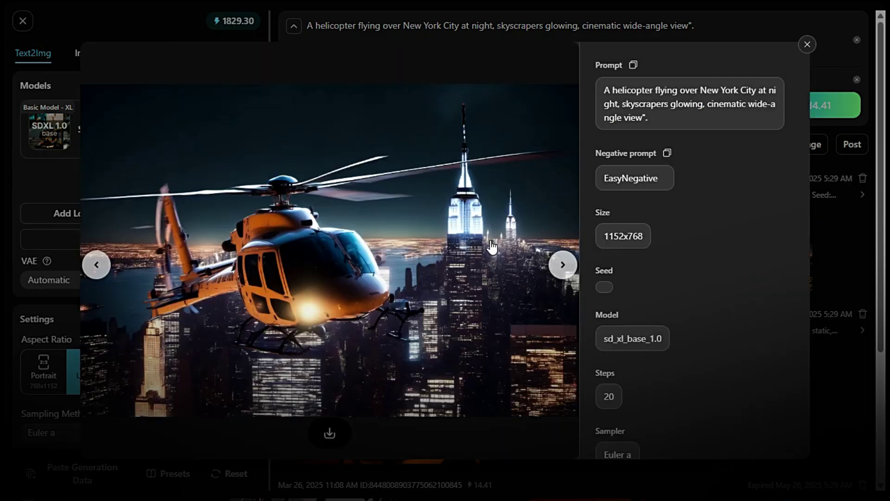
pyautogui.click(819, 43)
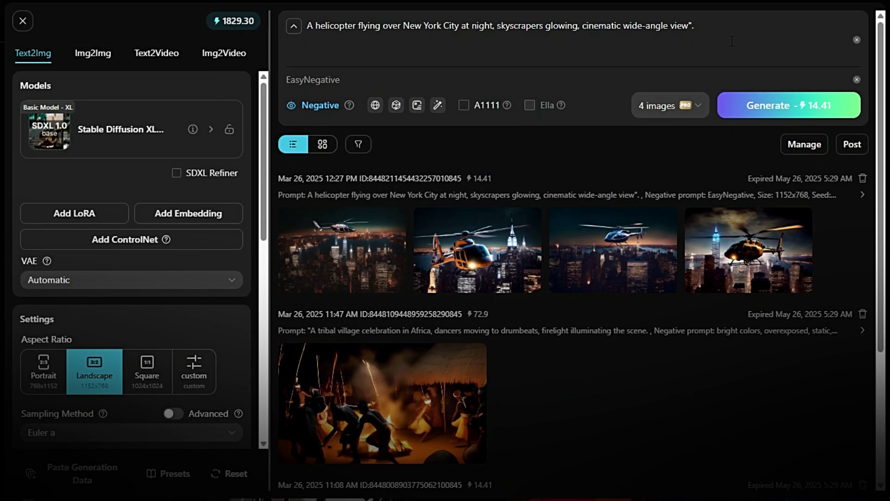
# Step: Load the helicopter-over-New-York image into Img2Video with Fast mode at 832x480 (16:9)
pyautogui.click(226, 61)
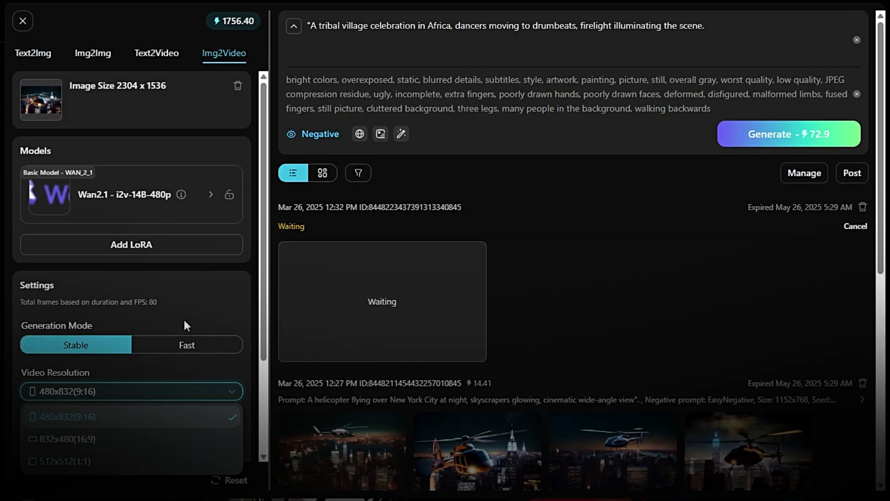
pyautogui.click(185, 344)
pyautogui.click(113, 391)
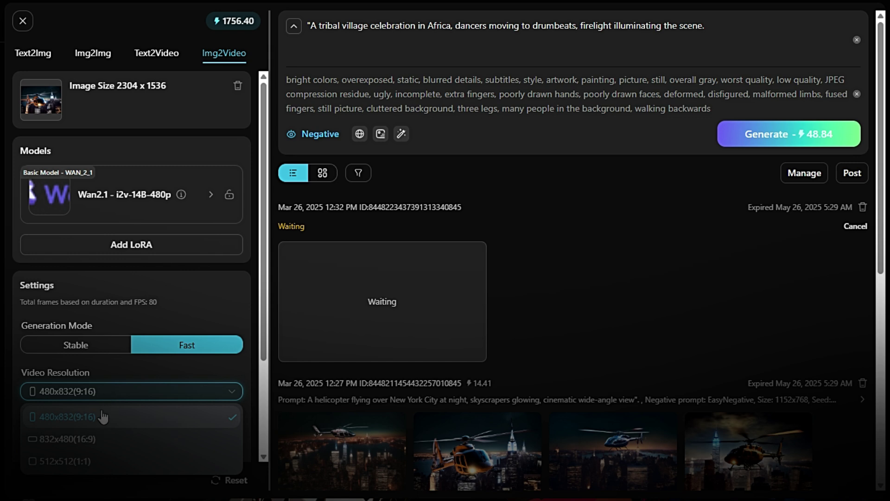
pyautogui.click(90, 445)
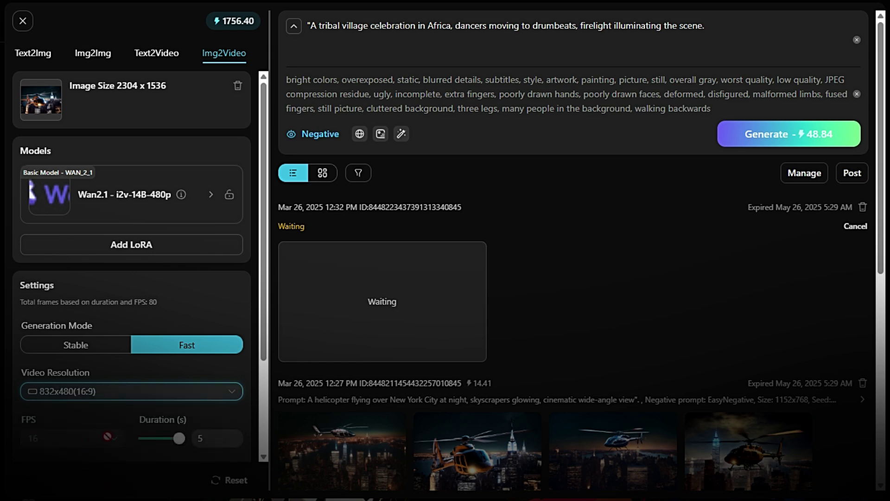
# Step: Generate the helicopter video and download the finished clip
pyautogui.click(758, 139)
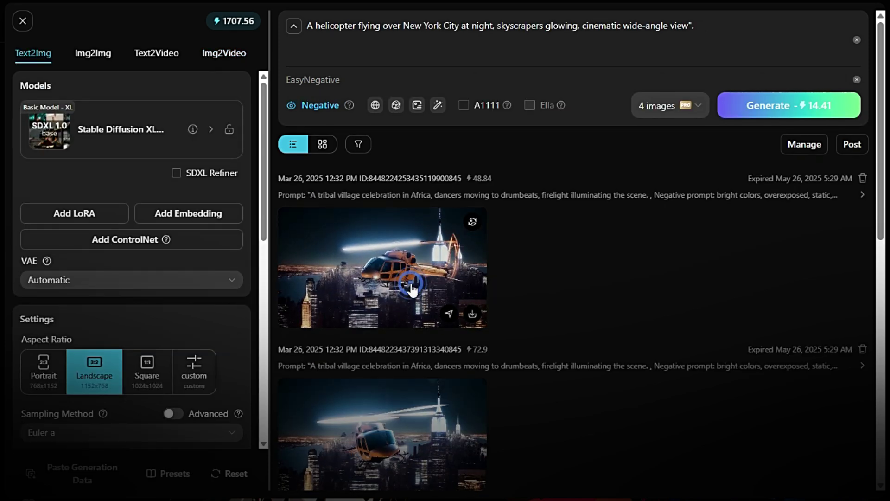
pyautogui.click(411, 283)
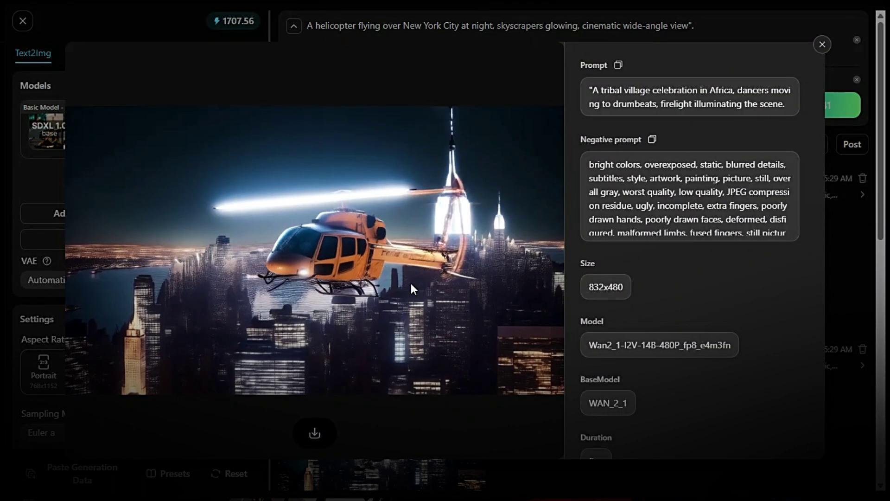
pyautogui.click(314, 433)
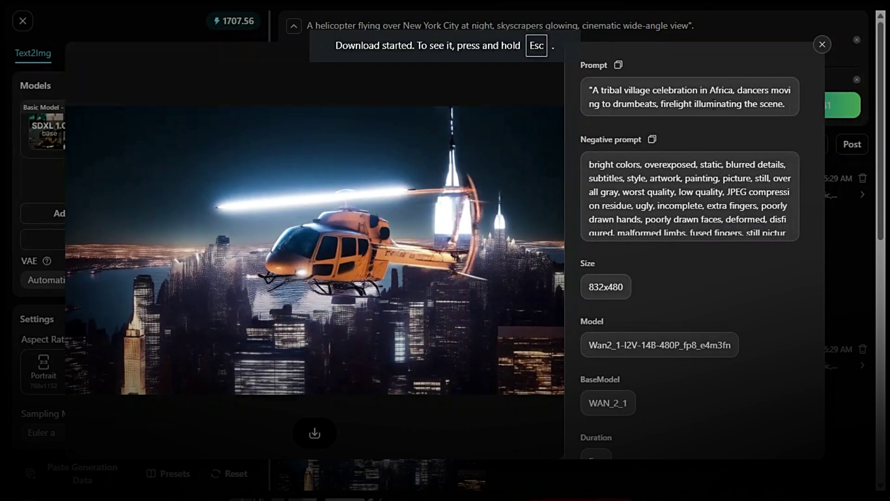
# Step: Paste the AI robot laboratory prompt, generate four lab images and preview the fourth one
pyautogui.click(822, 44)
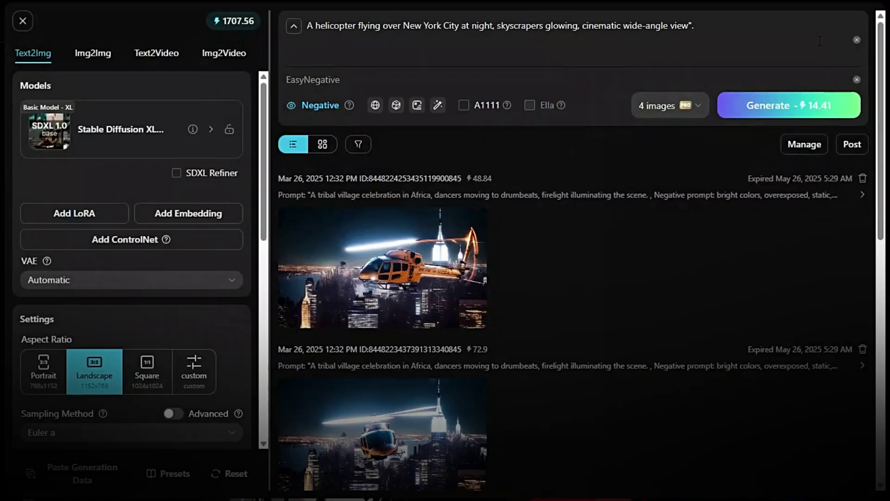
pyautogui.click(820, 41)
pyautogui.write('A high-tech laboratory where a new AI robot awakens, glowing blue lights, futuristic design.')
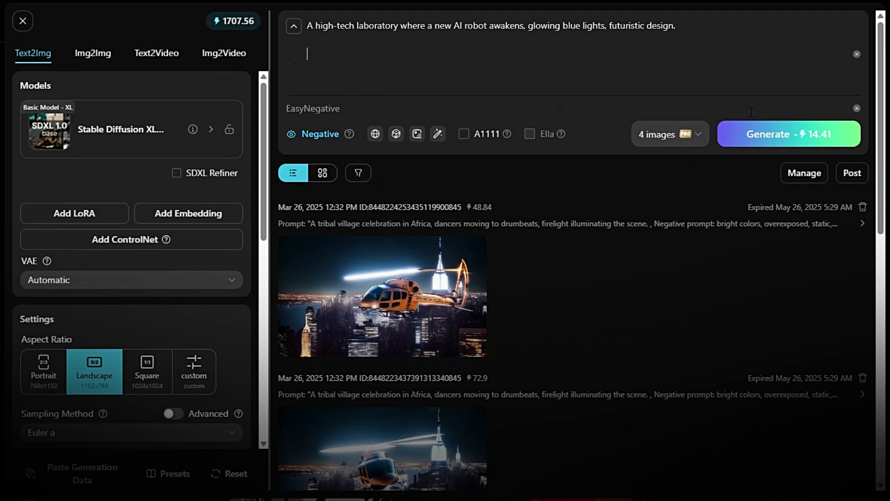
pyautogui.click(765, 140)
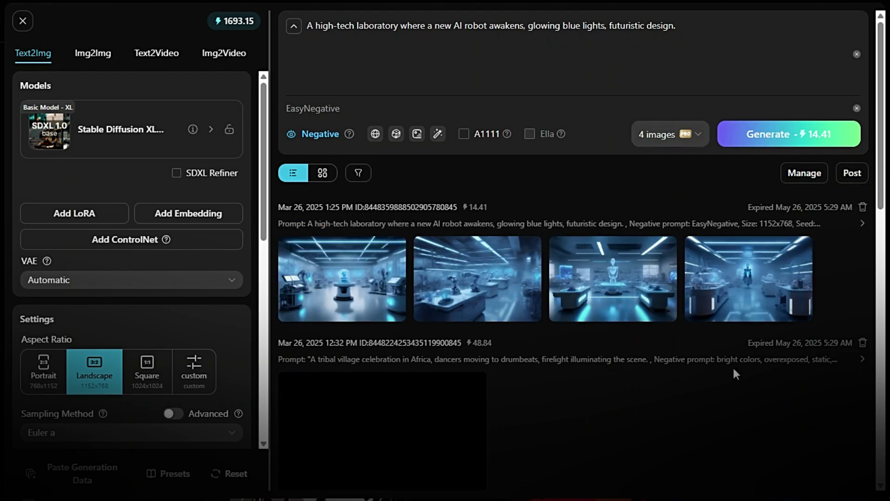
pyautogui.click(748, 278)
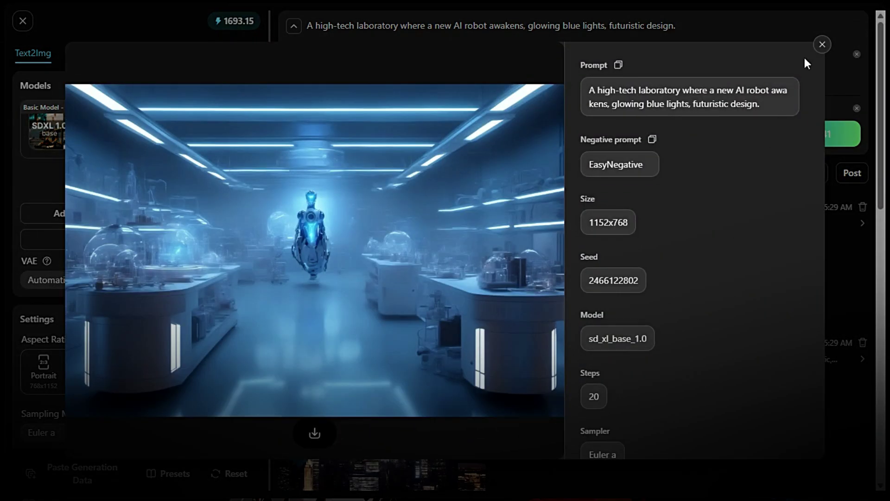
pyautogui.click(805, 57)
# Step: Send the robot lab image to Img2Video with the lab prompt and generate a standard-quality video
pyautogui.click(232, 55)
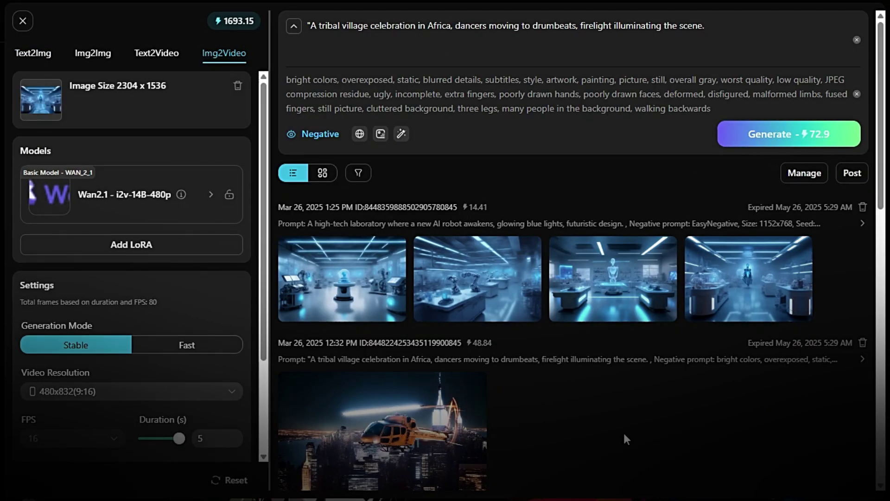
pyautogui.hotkey('ctrl', 'a')
pyautogui.write('A high-tech laboratory where a new AI robot awakens, glowing blue lights, futuristic design.')
pyautogui.click(725, 146)
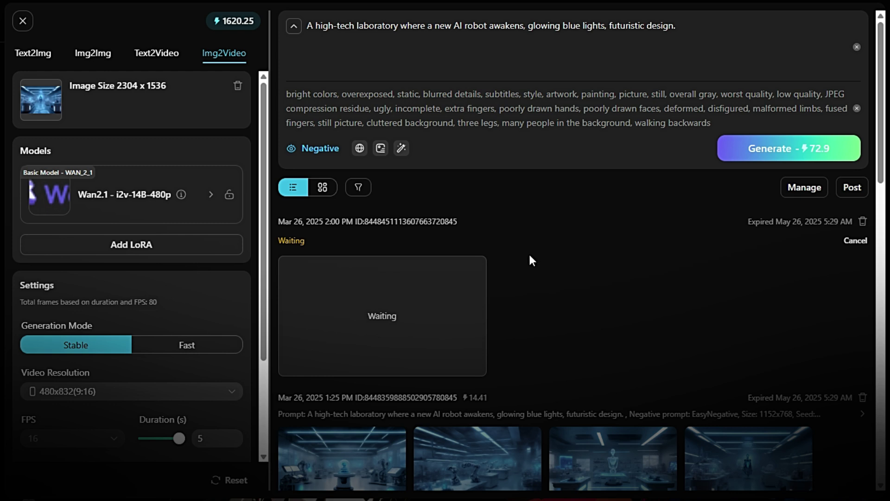
# Step: Generate a Fast-mode 832x480 (16:9) lab video and open the finished clip
pyautogui.click(182, 346)
pyautogui.click(160, 393)
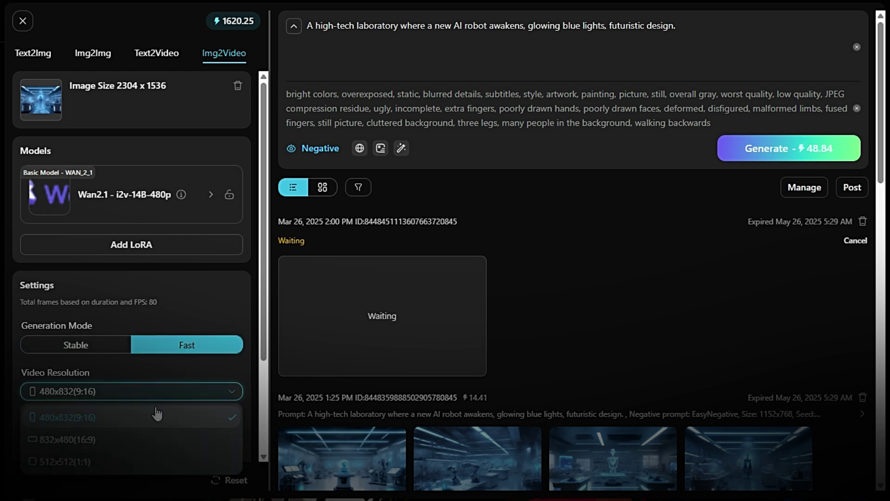
pyautogui.click(111, 440)
pyautogui.click(743, 160)
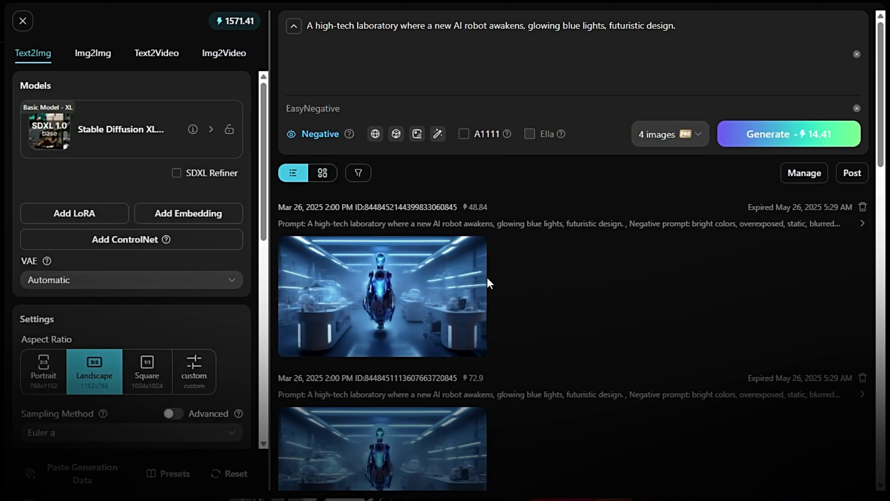
pyautogui.click(424, 292)
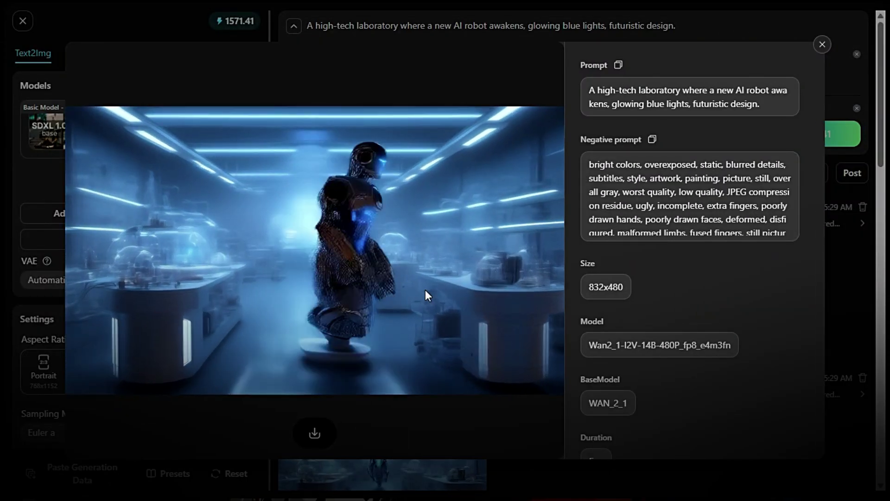